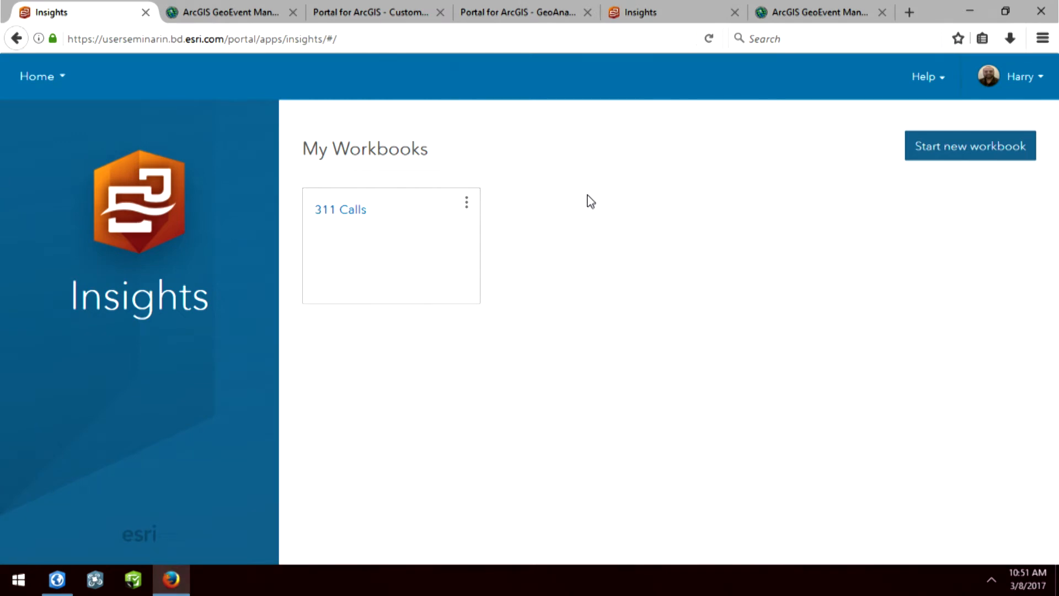
# - Open the 311 Calls workbook and add the 311 Calls.xlsx Excel file to its page
pyautogui.click(337, 211)
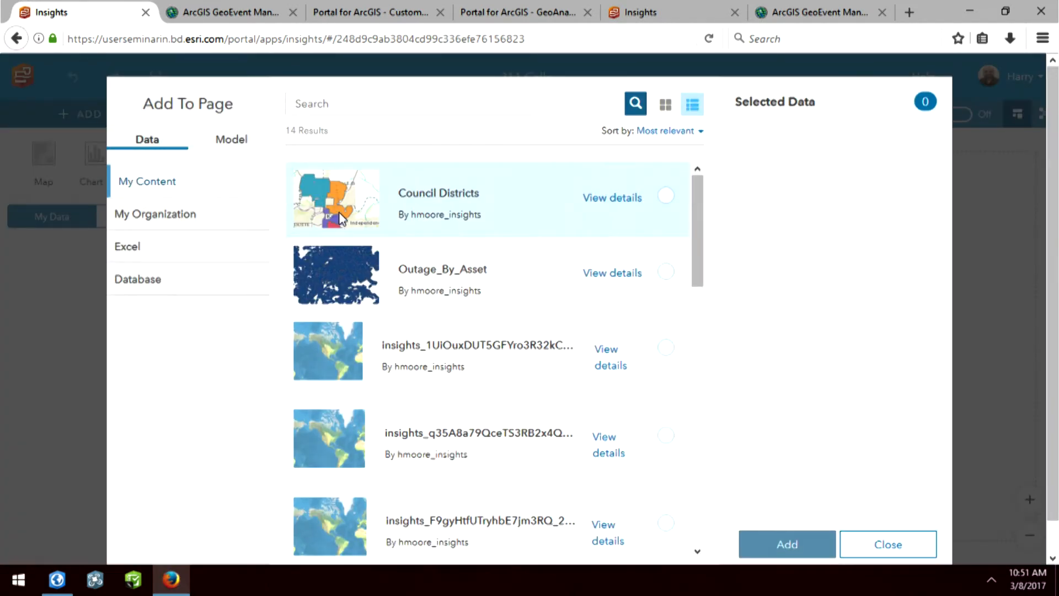
pyautogui.click(137, 254)
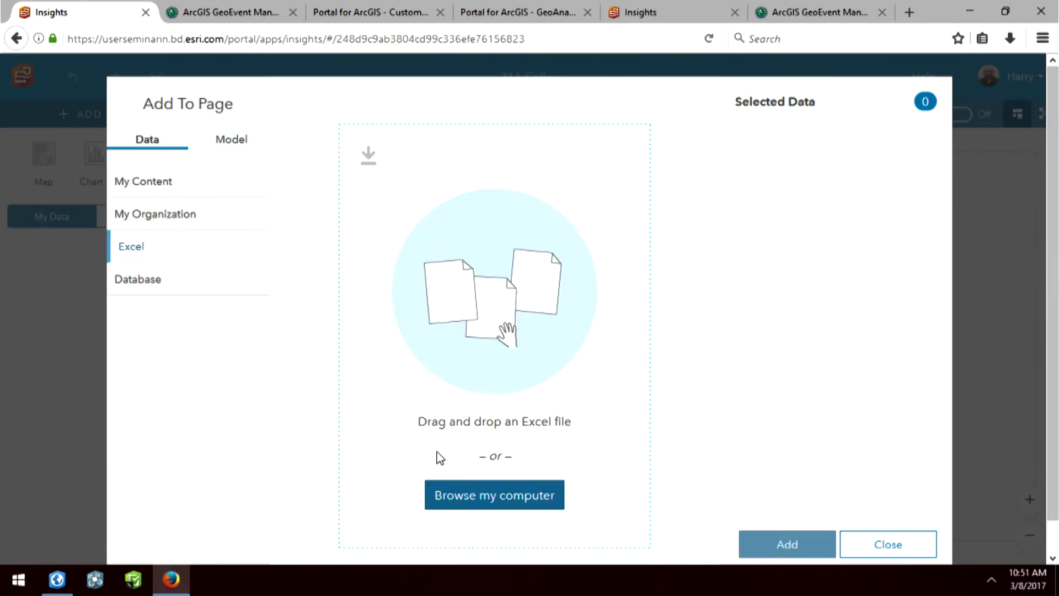
pyautogui.click(481, 494)
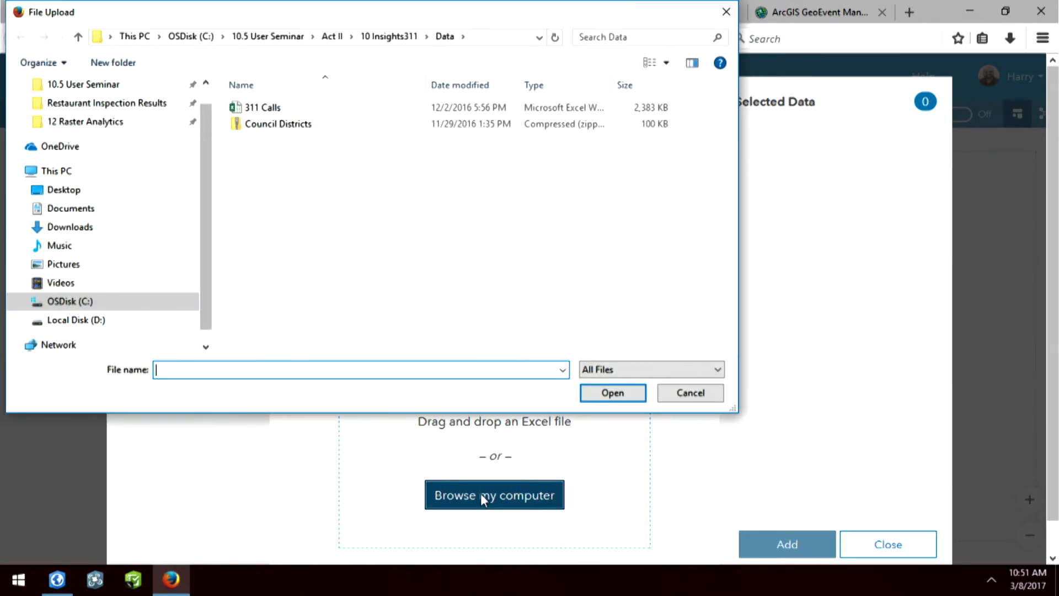
pyautogui.click(281, 110)
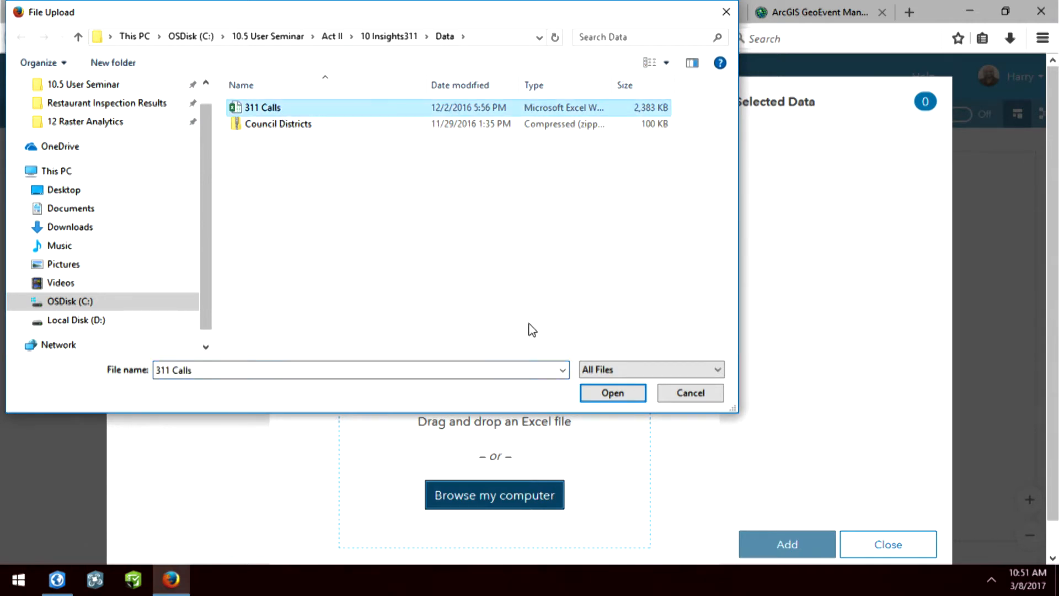
pyautogui.click(632, 400)
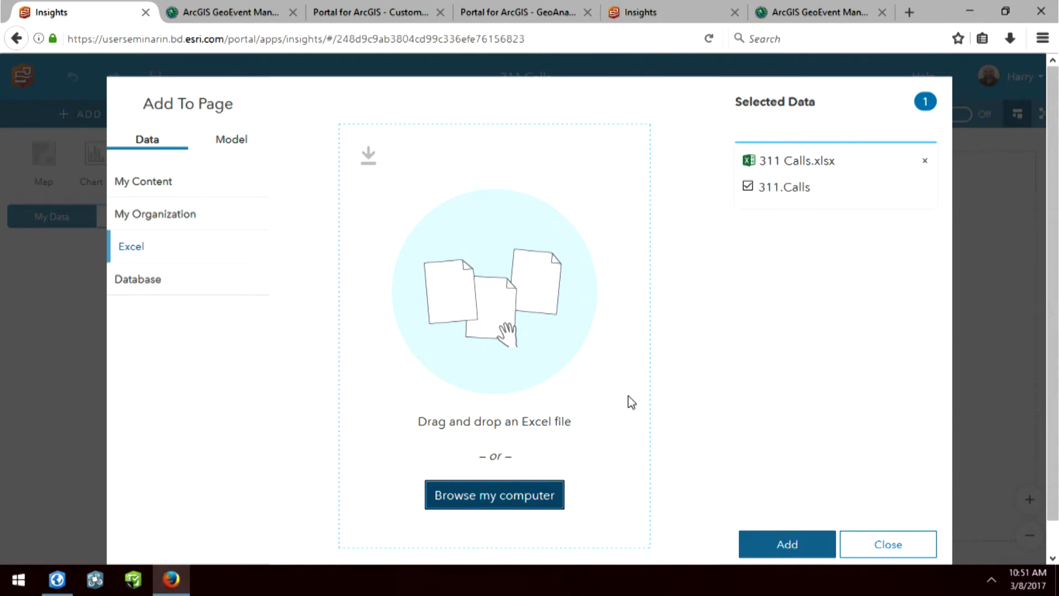
pyautogui.click(787, 546)
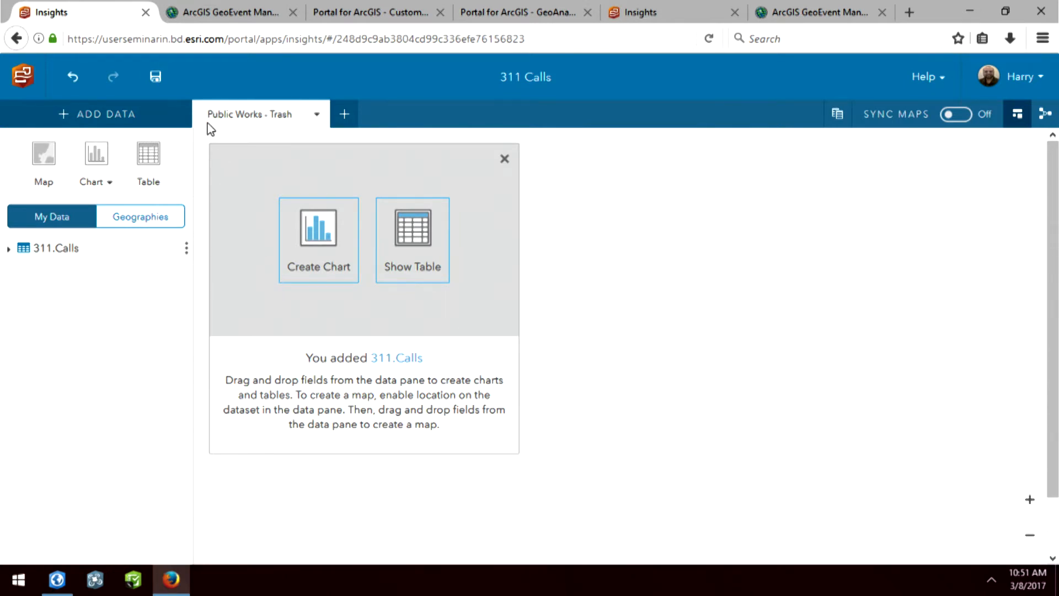
# - Build a summary table of the CATEGORY field from 311.Calls and sort it by count in descending order
pyautogui.click(8, 250)
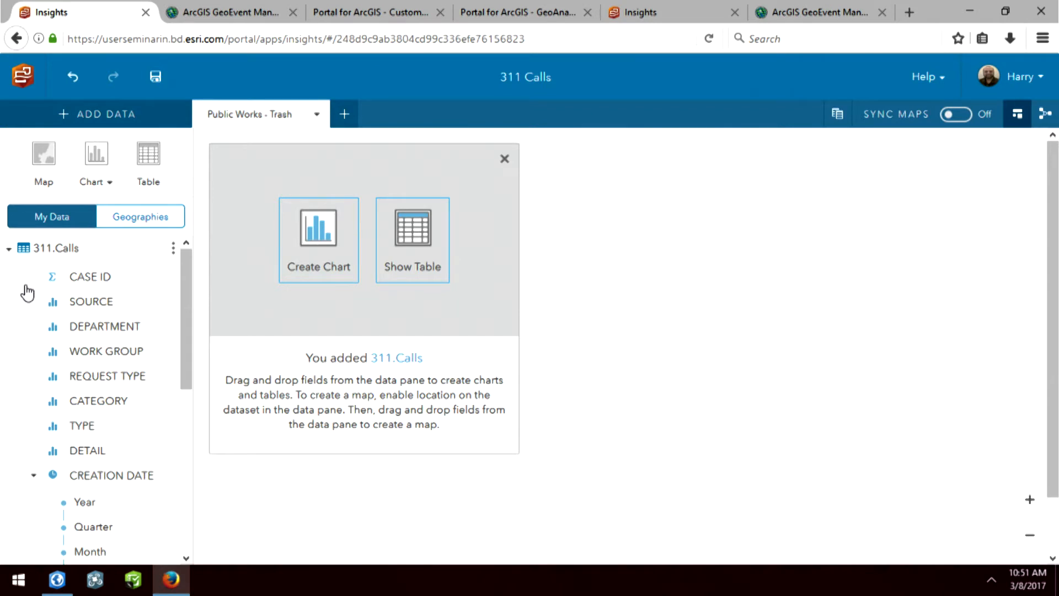
pyautogui.click(83, 405)
pyautogui.moveTo(83, 406); pyautogui.dragTo(431, 278)
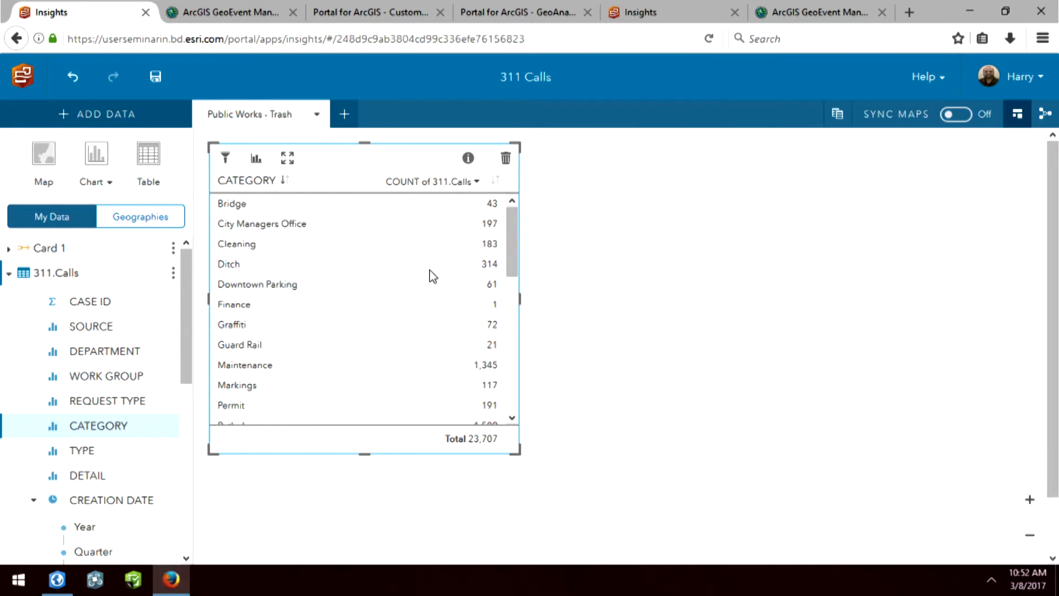
pyautogui.click(495, 183)
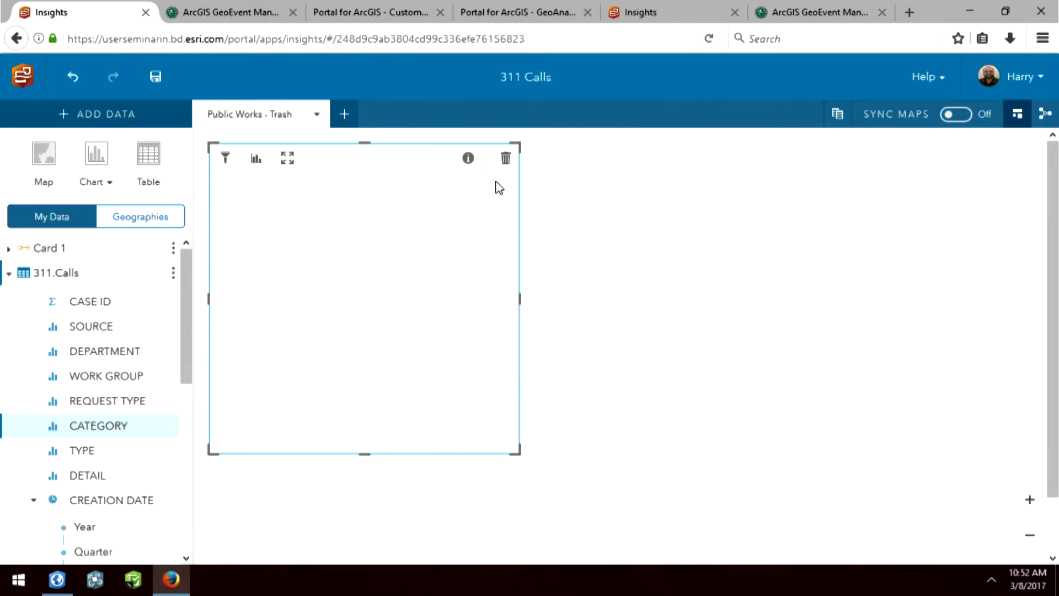
pyautogui.click(495, 183)
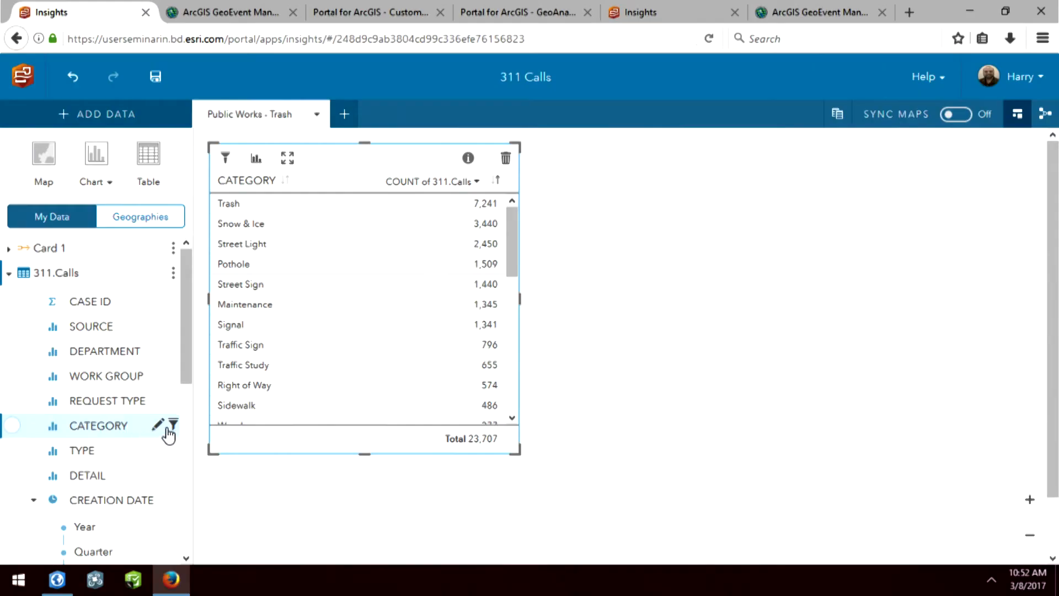
# - Filter the dataset's CATEGORY field to include only Trash
pyautogui.click(172, 426)
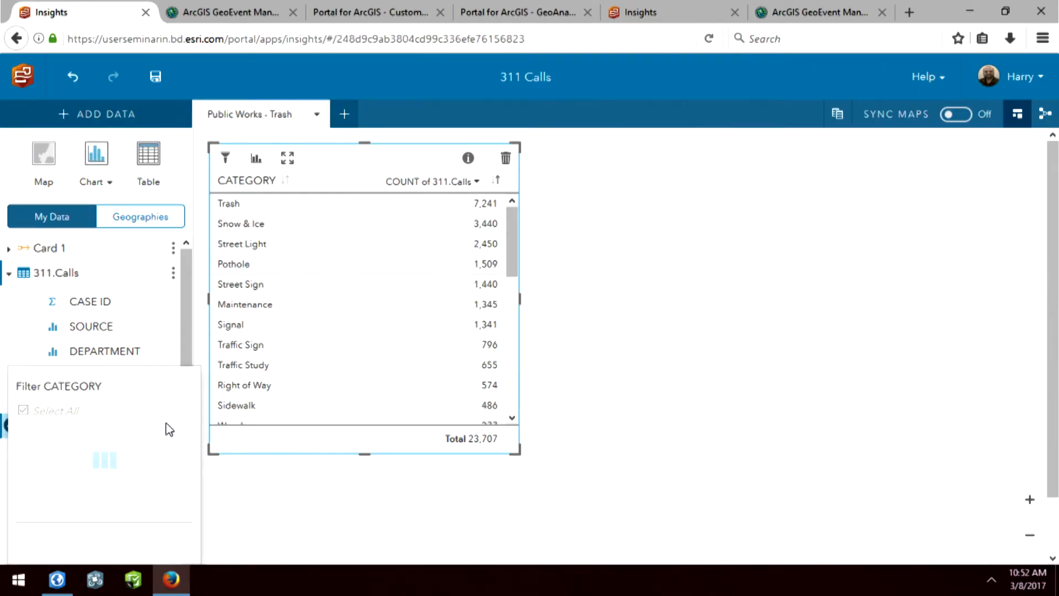
pyautogui.click(23, 278)
pyautogui.scroll(-5, 33, 431)
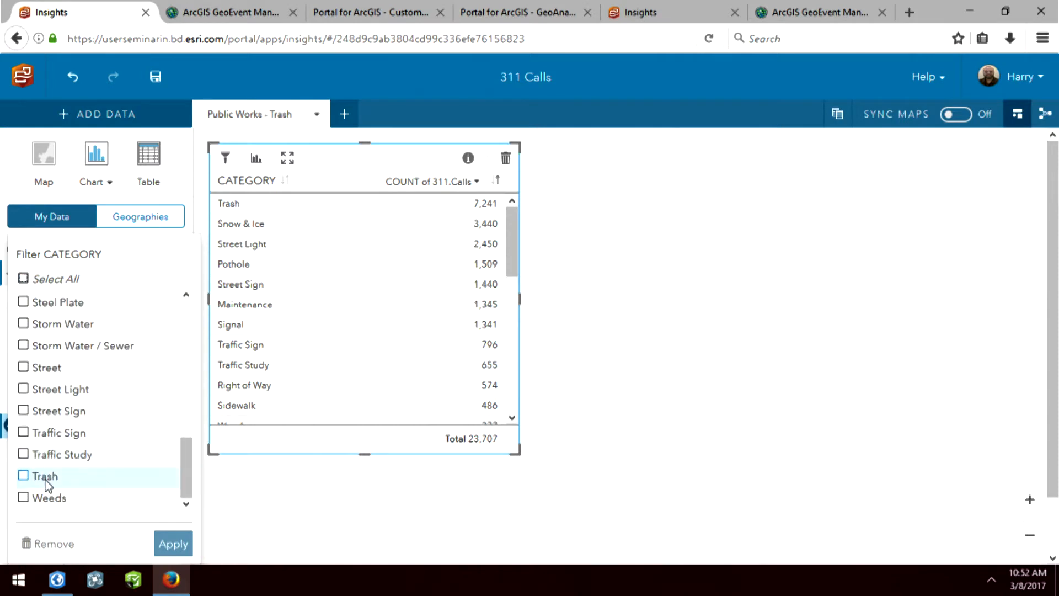
pyautogui.click(25, 477)
pyautogui.click(164, 549)
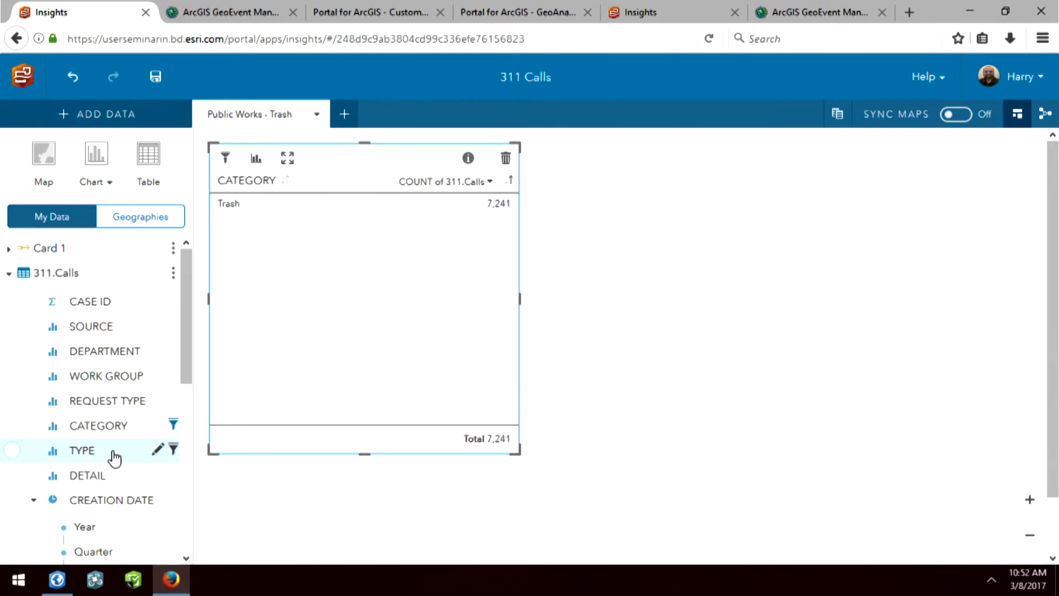
# - Switch the summary table to the TYPE field and turn it into a donut chart on a wider card
pyautogui.moveTo(115, 457); pyautogui.dragTo(343, 365)
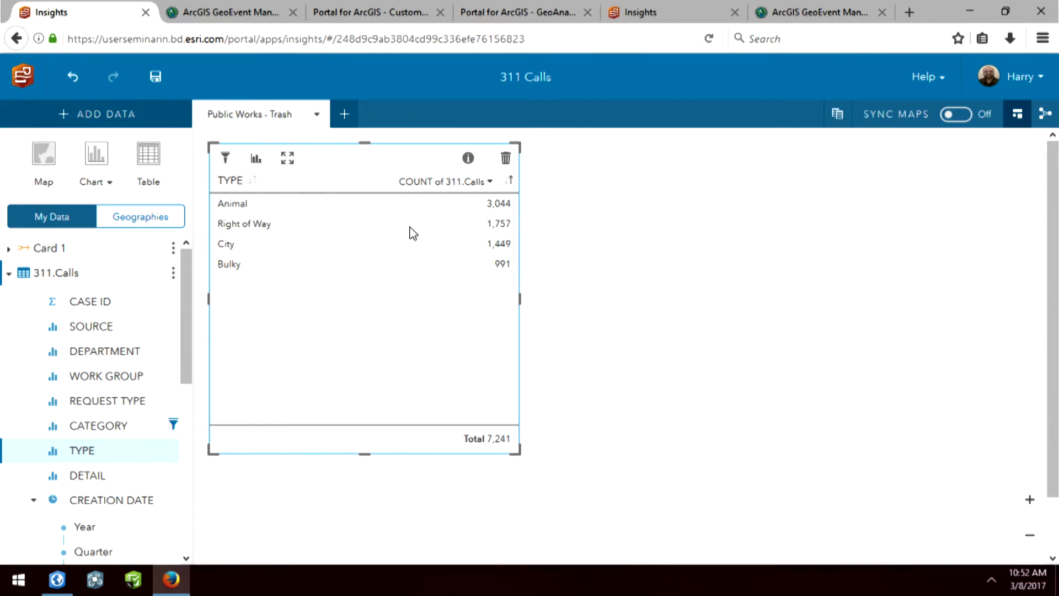
pyautogui.click(255, 158)
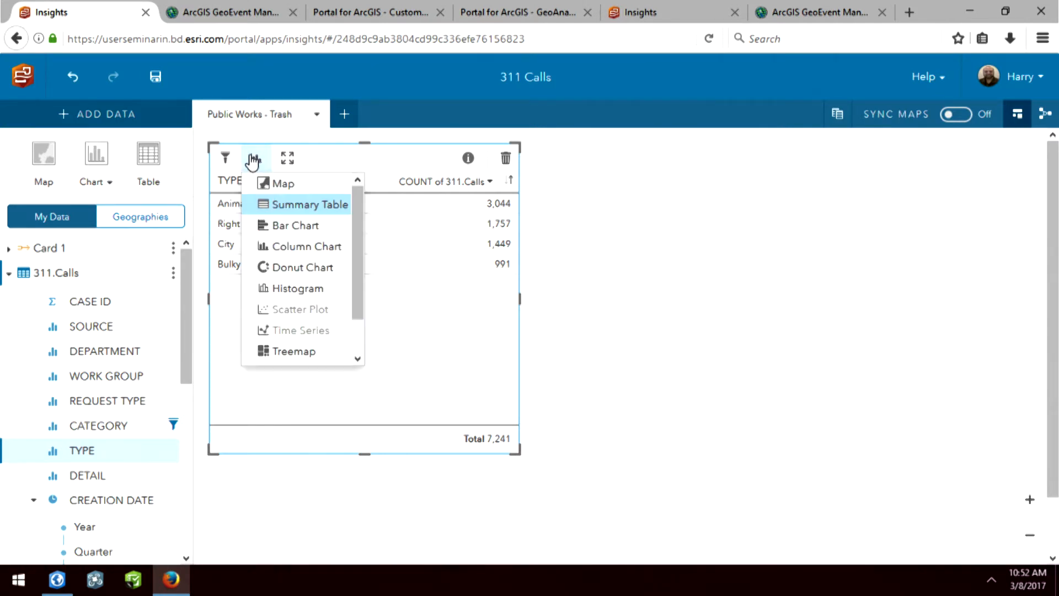
pyautogui.click(304, 270)
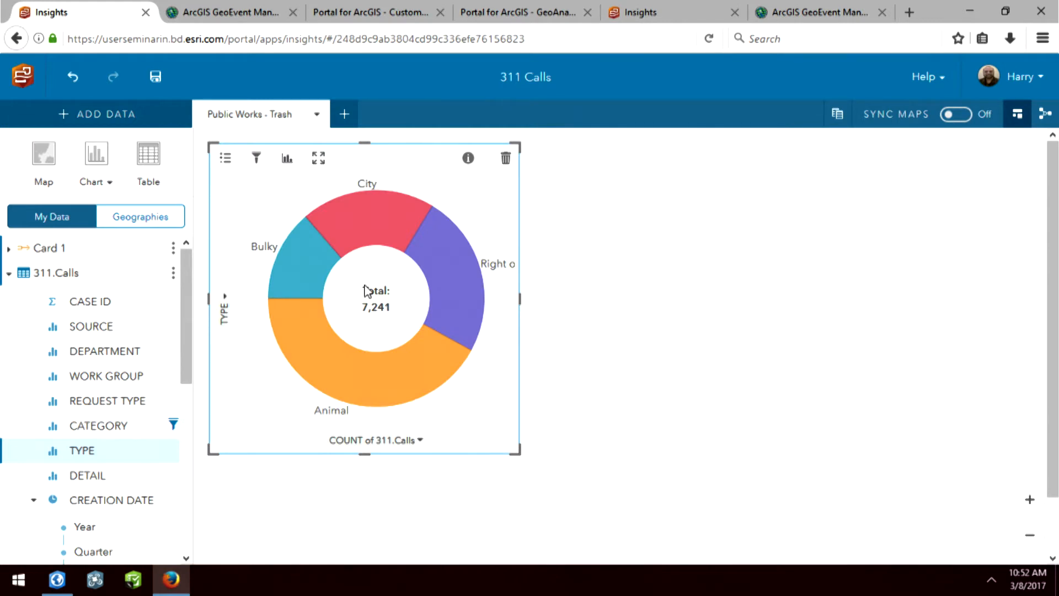
pyautogui.moveTo(518, 298); pyautogui.dragTo(646, 323)
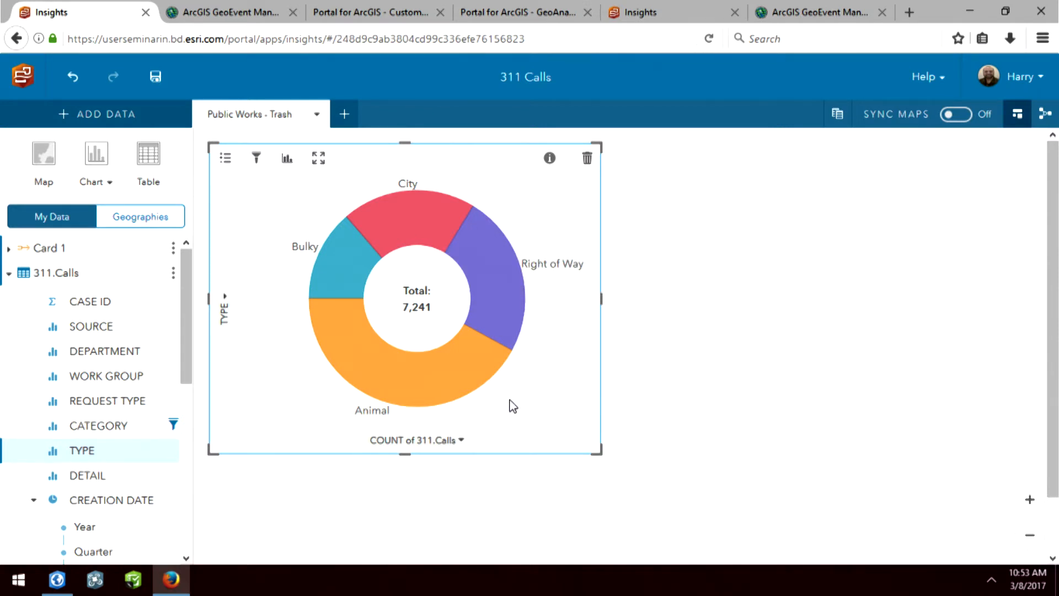
# - Enable location on 311.Calls by Coordinates, using LONGITUDE for X, LATITUDE for Y and the World Geodetic System spatial reference
pyautogui.click(173, 274)
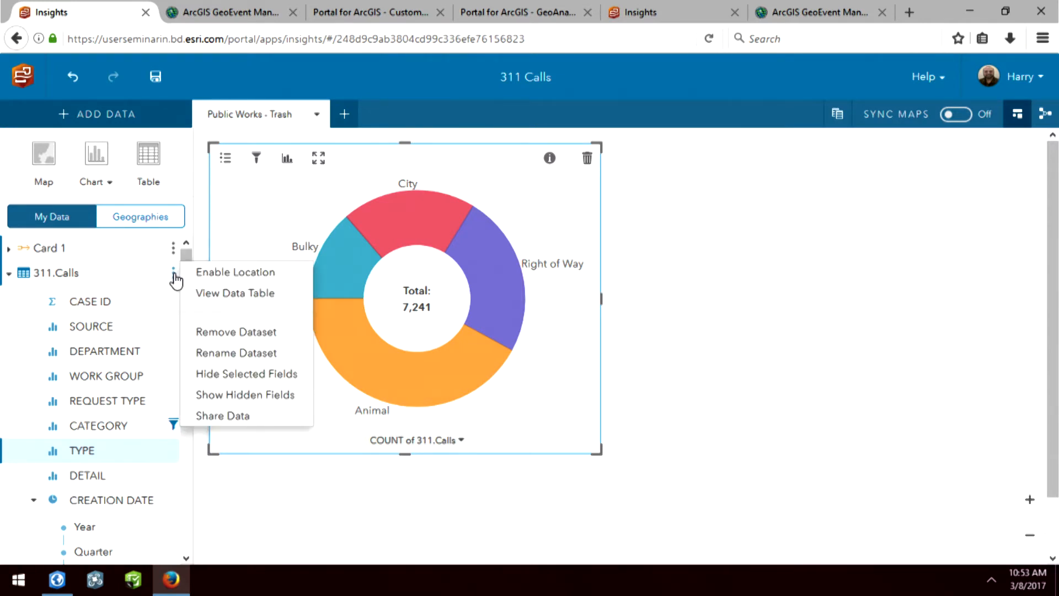
pyautogui.click(209, 272)
pyautogui.click(349, 296)
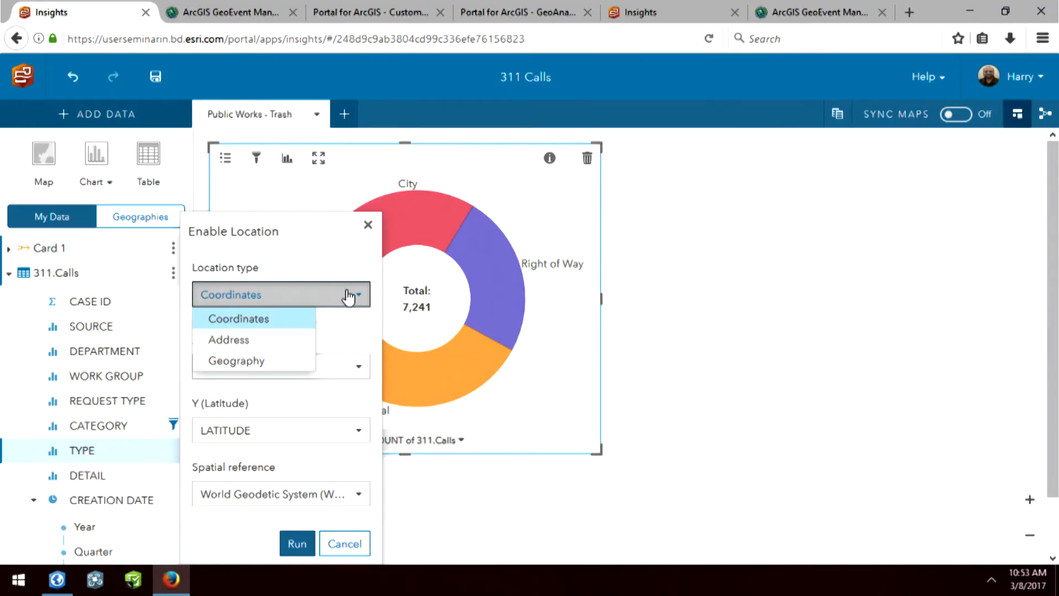
pyautogui.click(270, 324)
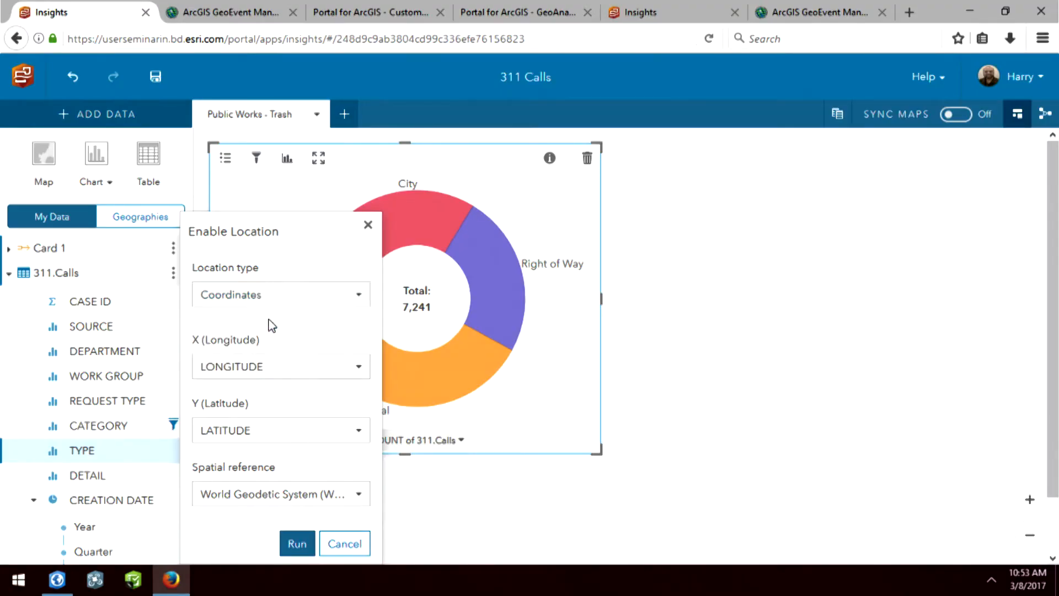
pyautogui.click(296, 543)
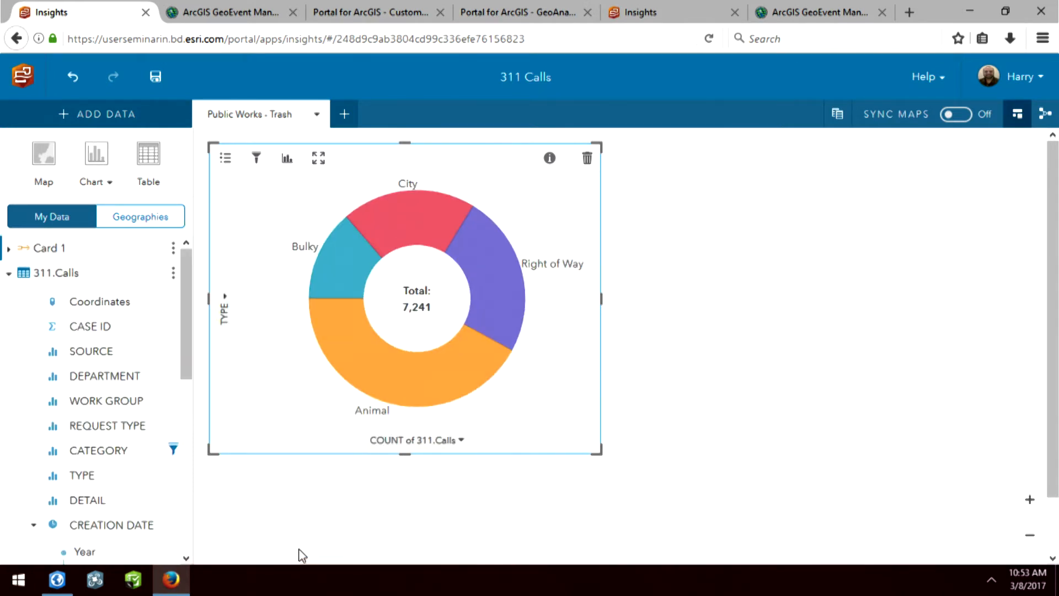
# - Map the Coordinates field on a new card beside the donut chart and style its points by TYPE
pyautogui.click(88, 303)
pyautogui.moveTo(88, 302); pyautogui.dragTo(704, 320)
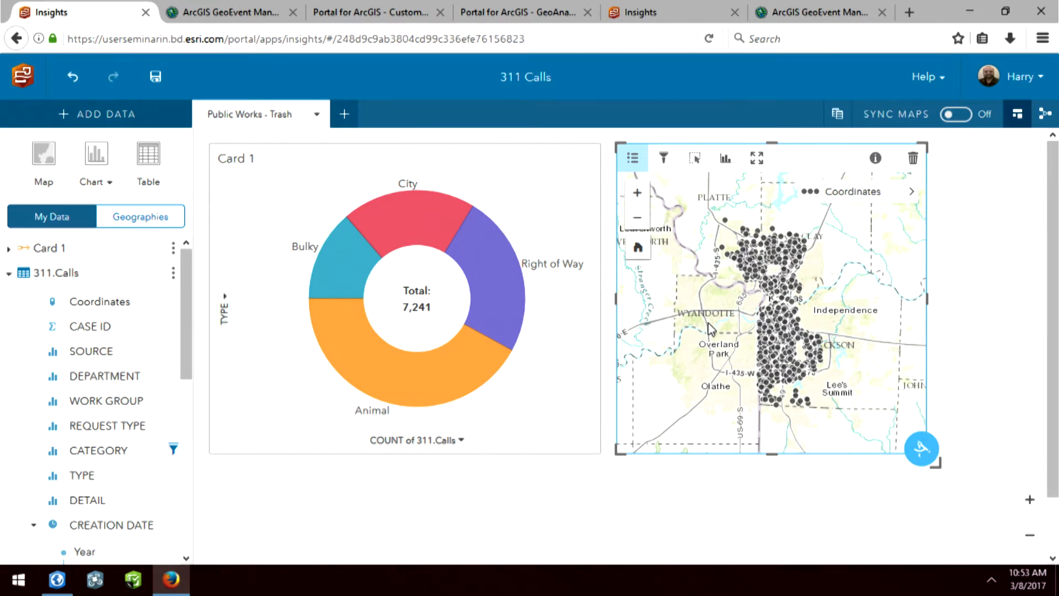
pyautogui.click(911, 192)
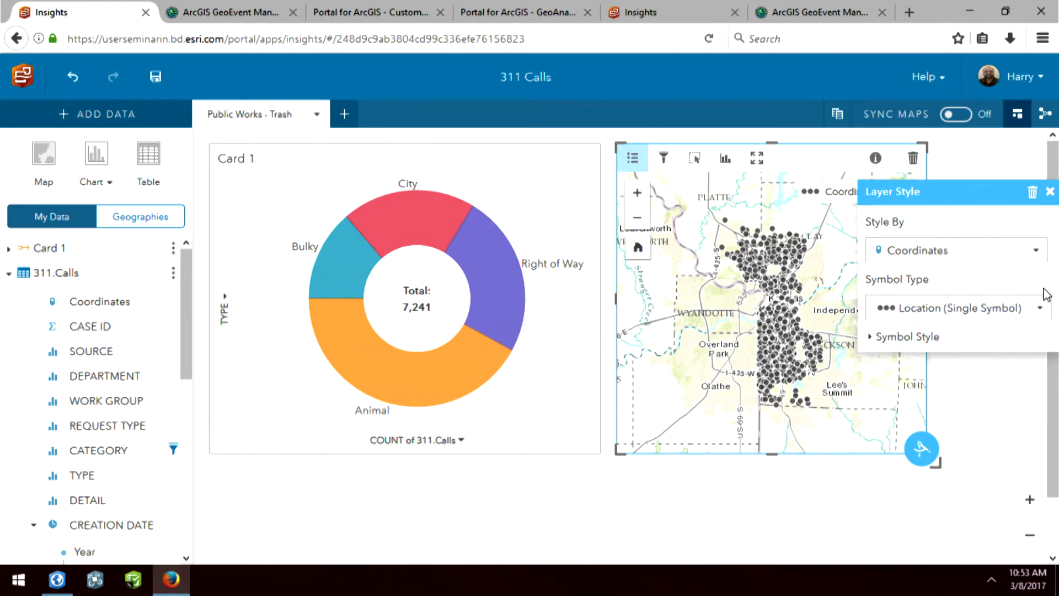
pyautogui.click(1033, 251)
pyautogui.scroll(-3, 984, 374)
pyautogui.click(973, 355)
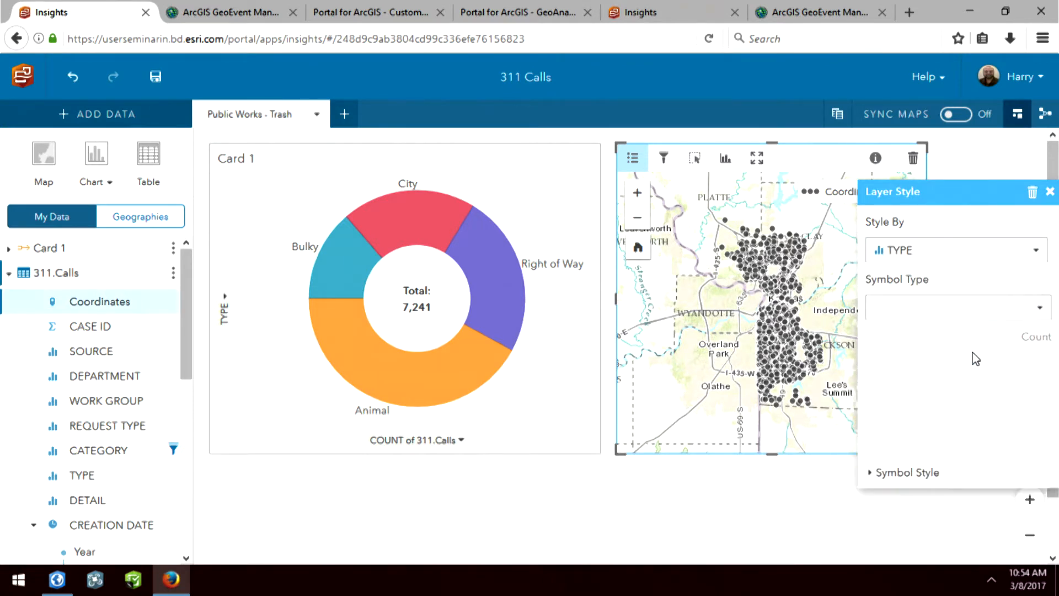
pyautogui.click(1050, 193)
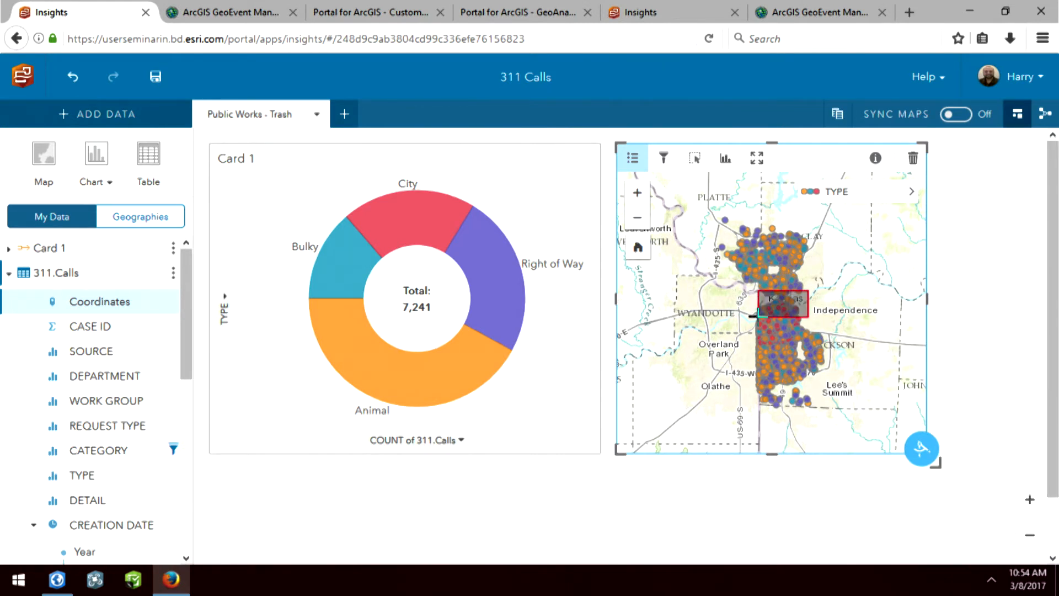
# - Highlight the Animal and the Right of Way calls on the map in turn through the donut chart, and clear the selection
pyautogui.scroll(3, 772, 303)
pyautogui.scroll(3, 771, 302)
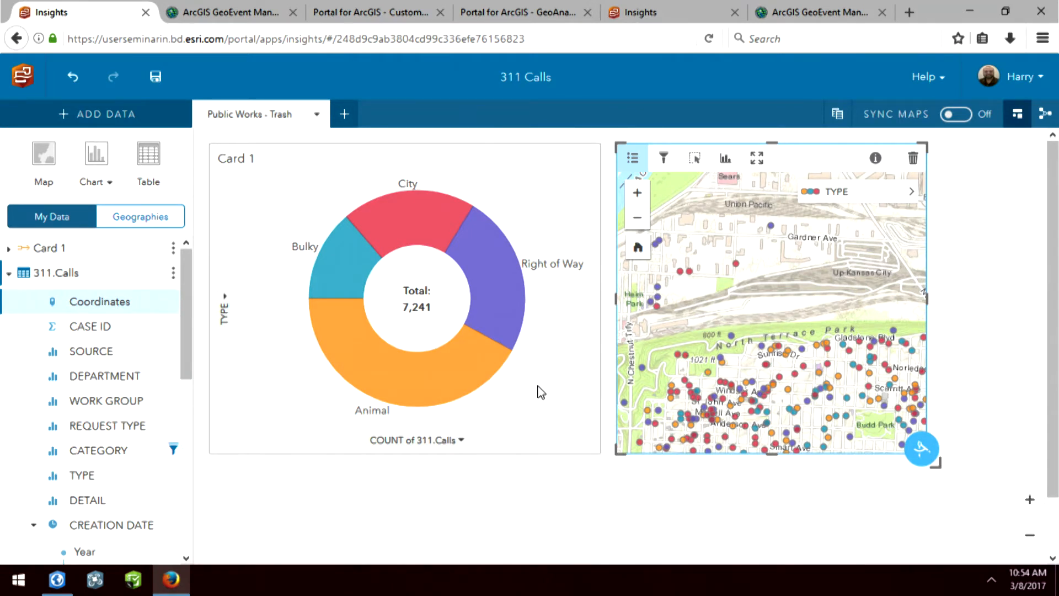
pyautogui.click(417, 388)
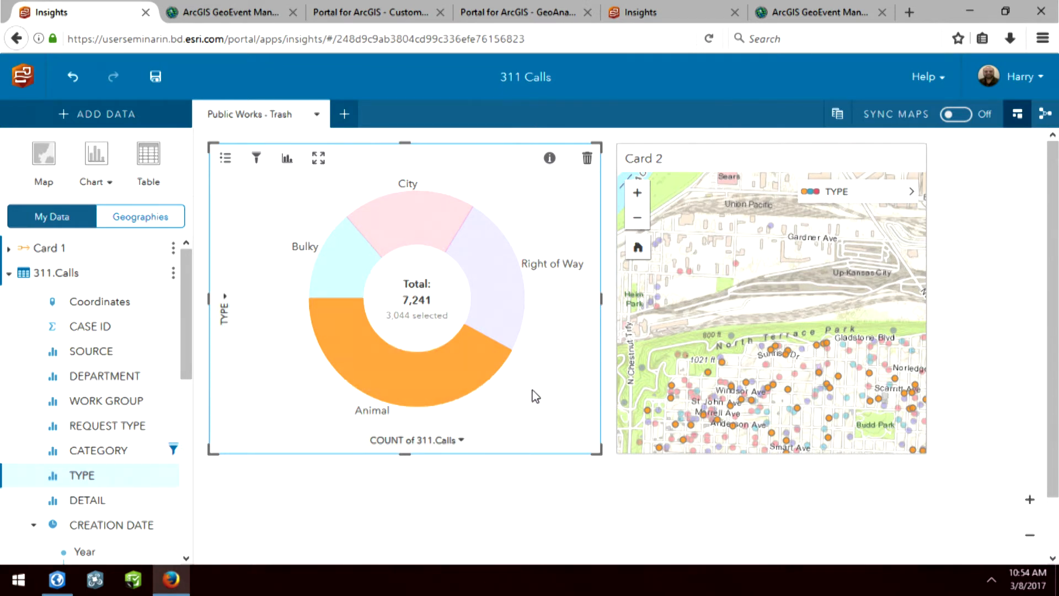
pyautogui.click(511, 307)
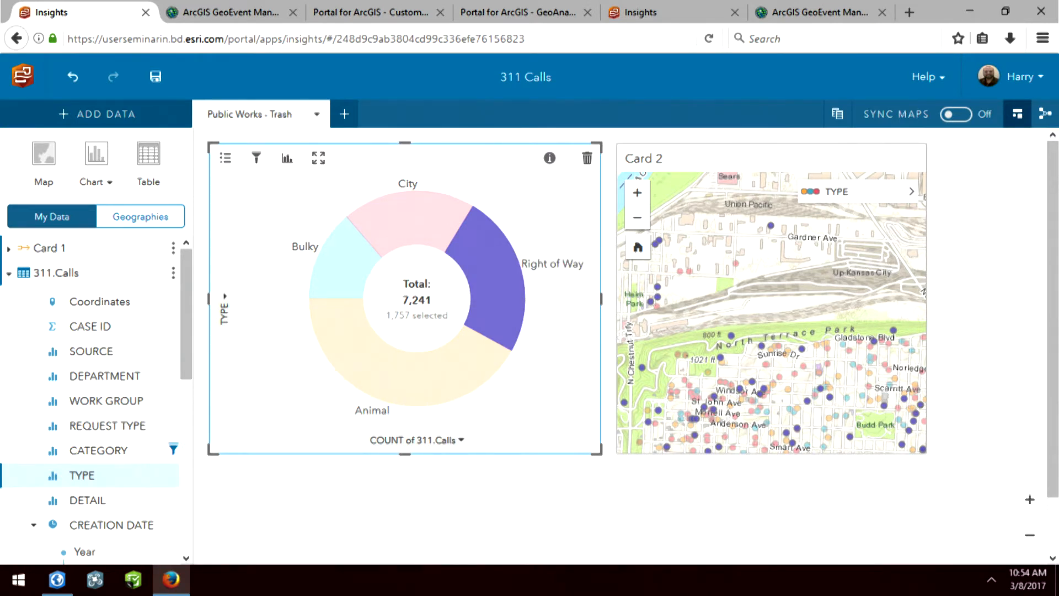
pyautogui.click(550, 354)
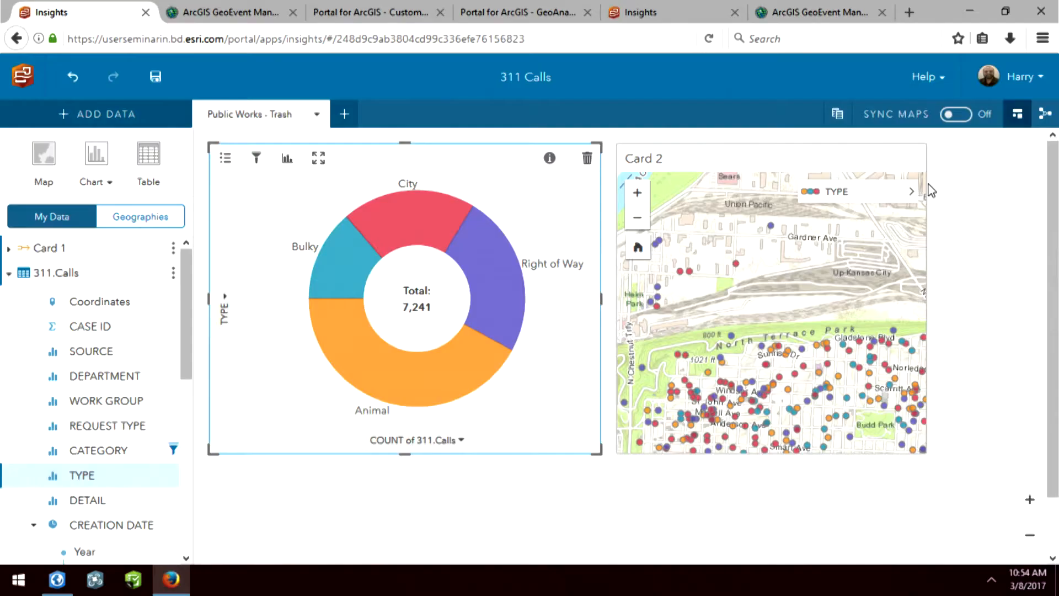
# - Restyle the map layer by the sum of DAYS TO CLOSE
pyautogui.click(920, 190)
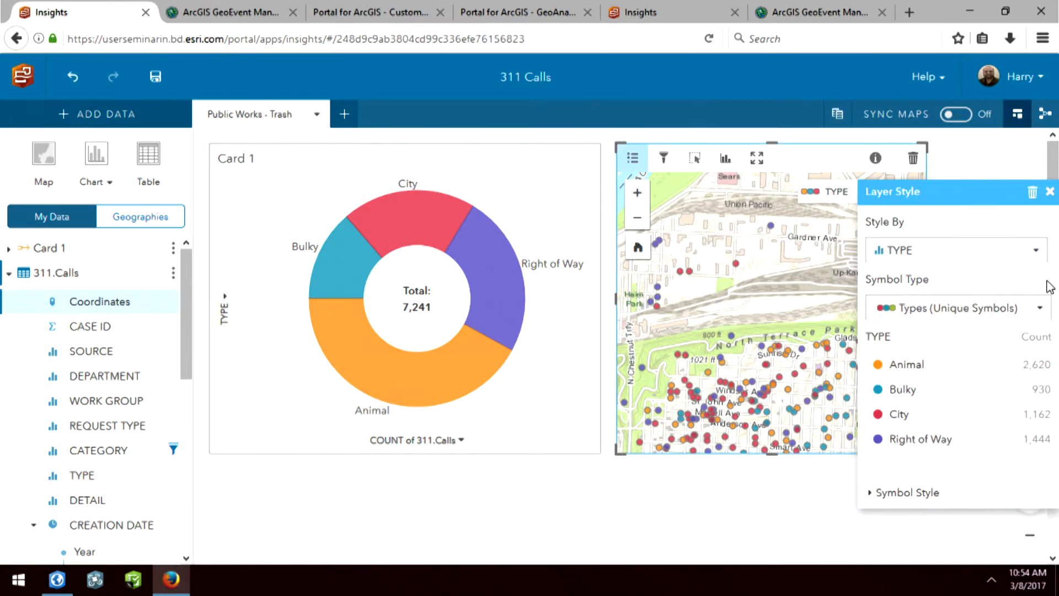
pyautogui.click(1036, 254)
pyautogui.scroll(-3, 985, 358)
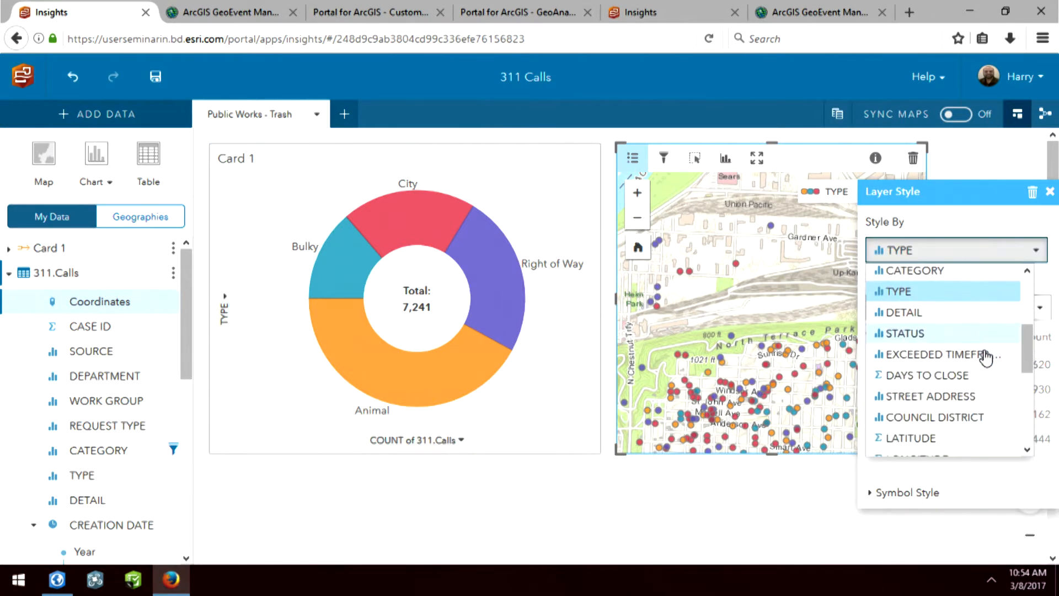
pyautogui.click(986, 357)
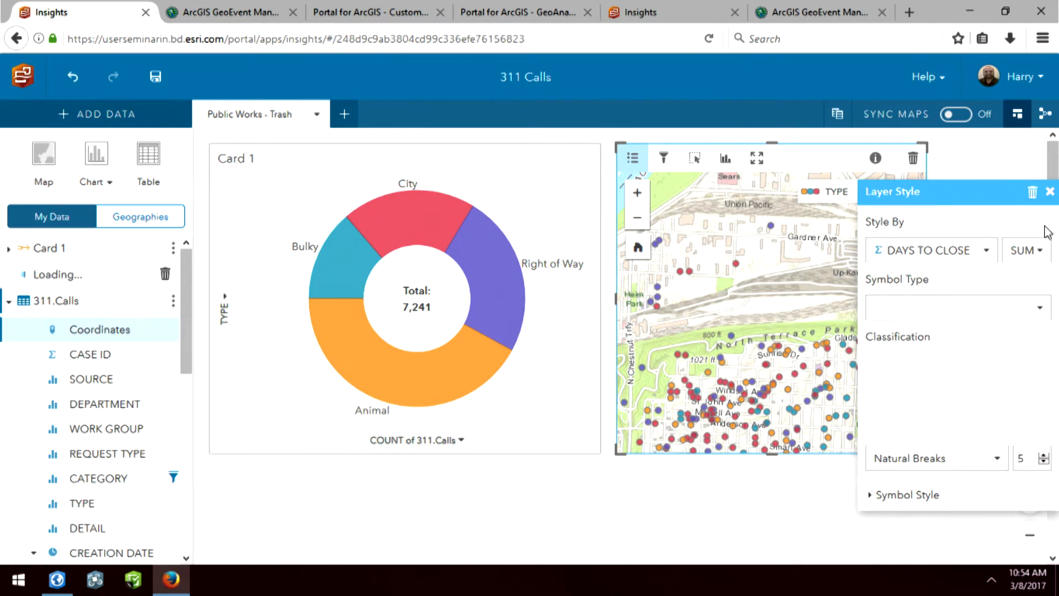
pyautogui.click(1051, 194)
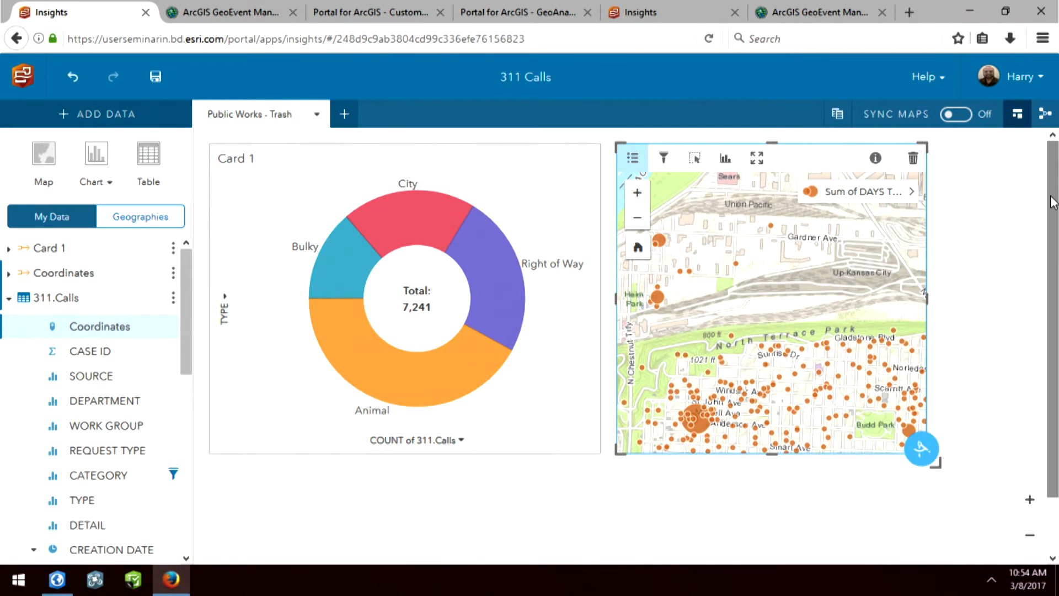
# - Inspect the days-to-close value of a call location among the large symbols south of the rail yards on the map
pyautogui.scroll(-1, 820, 373)
pyautogui.moveTo(817, 326); pyautogui.dragTo(815, 262)
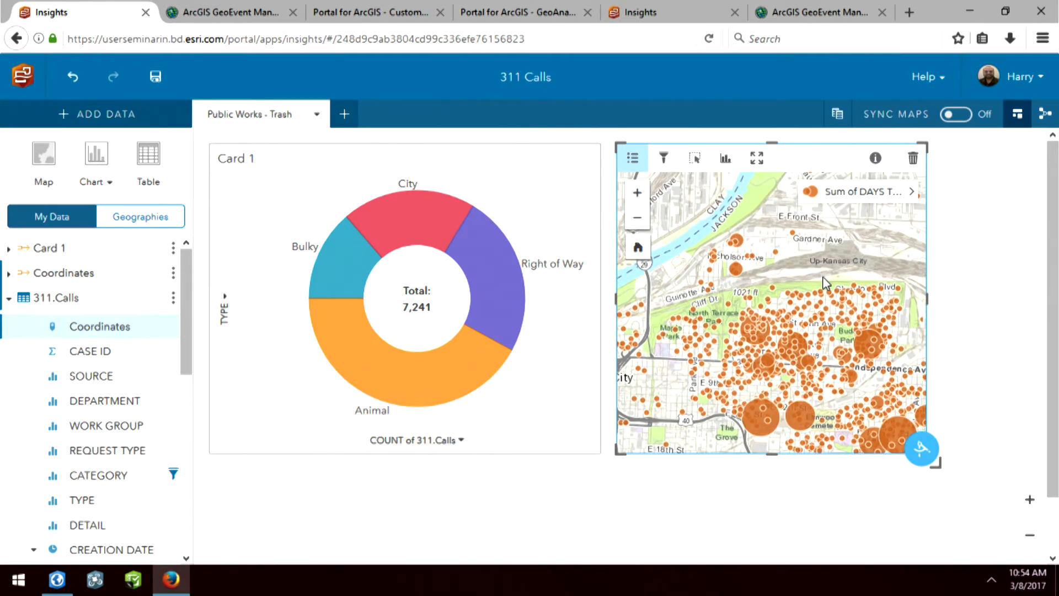
pyautogui.moveTo(804, 417)
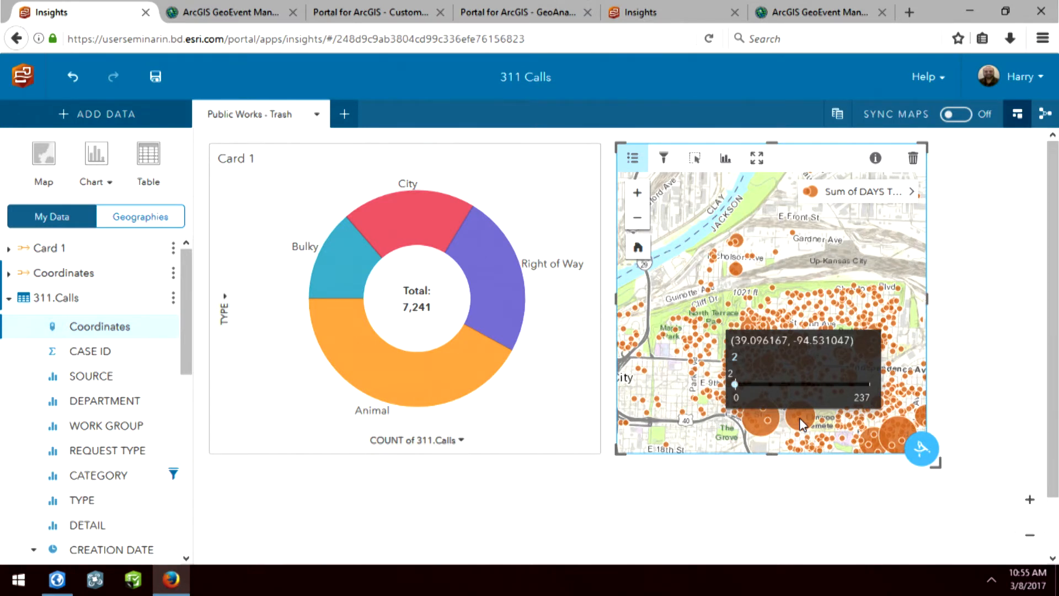
# - View the summary statistics for the sum of DAYS TO CLOSE behind the map card and return to the map
pyautogui.click(875, 159)
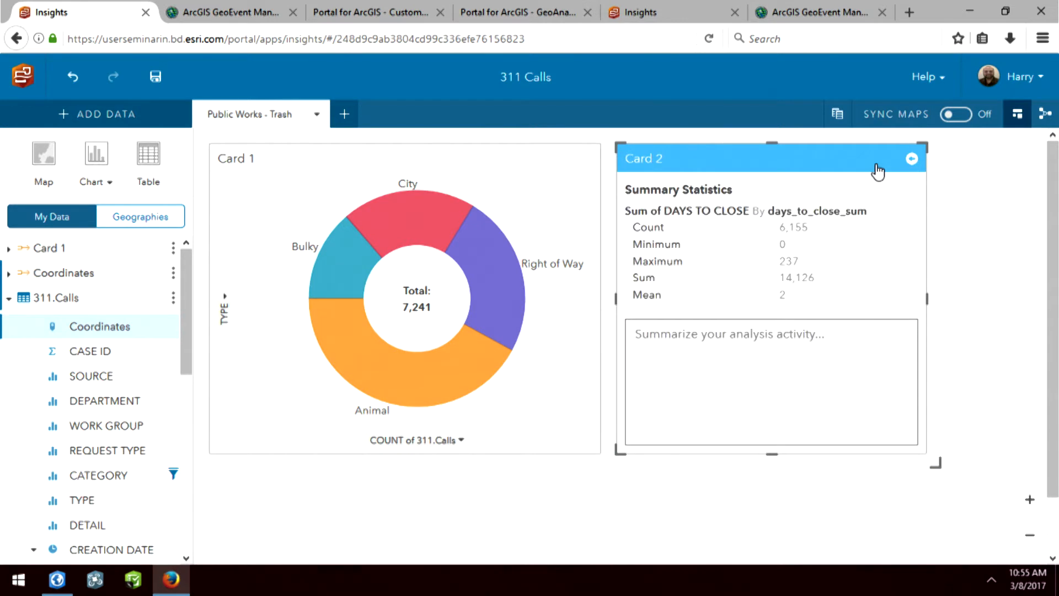
pyautogui.click(797, 347)
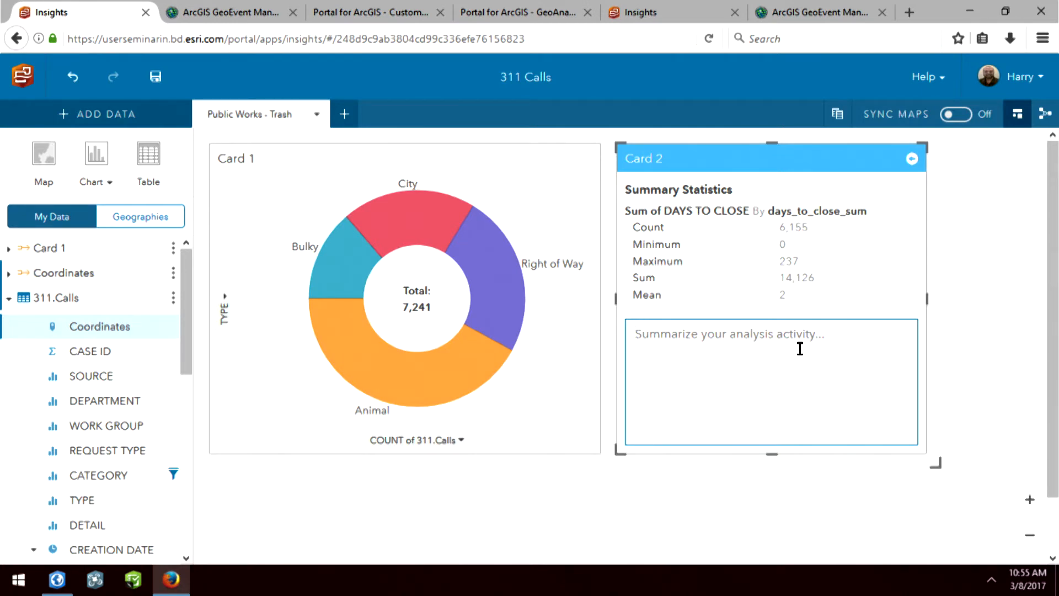
pyautogui.click(912, 159)
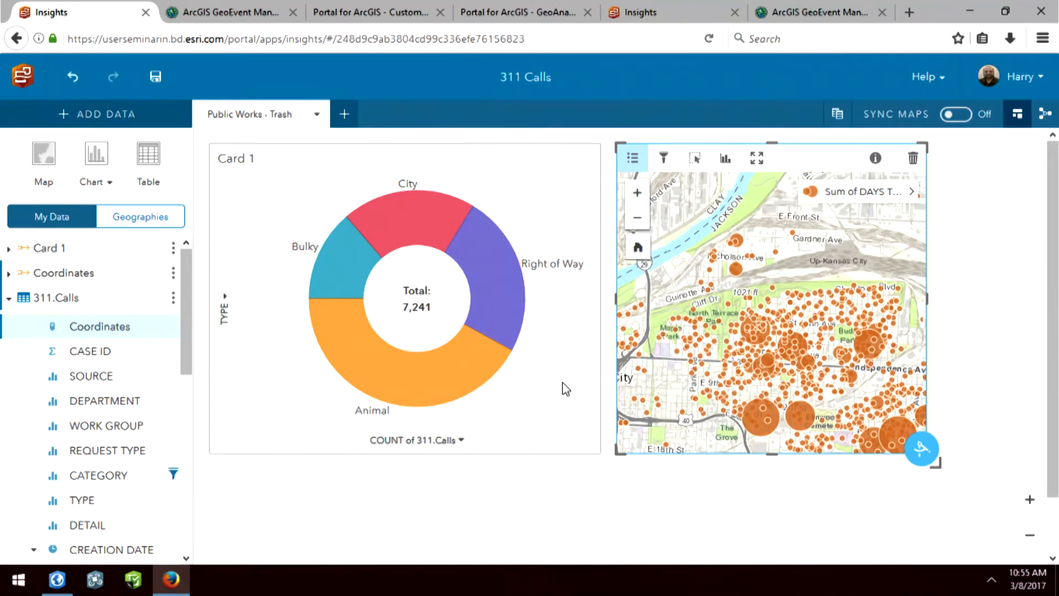
# - Highlight the Animal calls and the Right of Way calls on the days-to-close map in turn through the donut chart
pyautogui.click(479, 367)
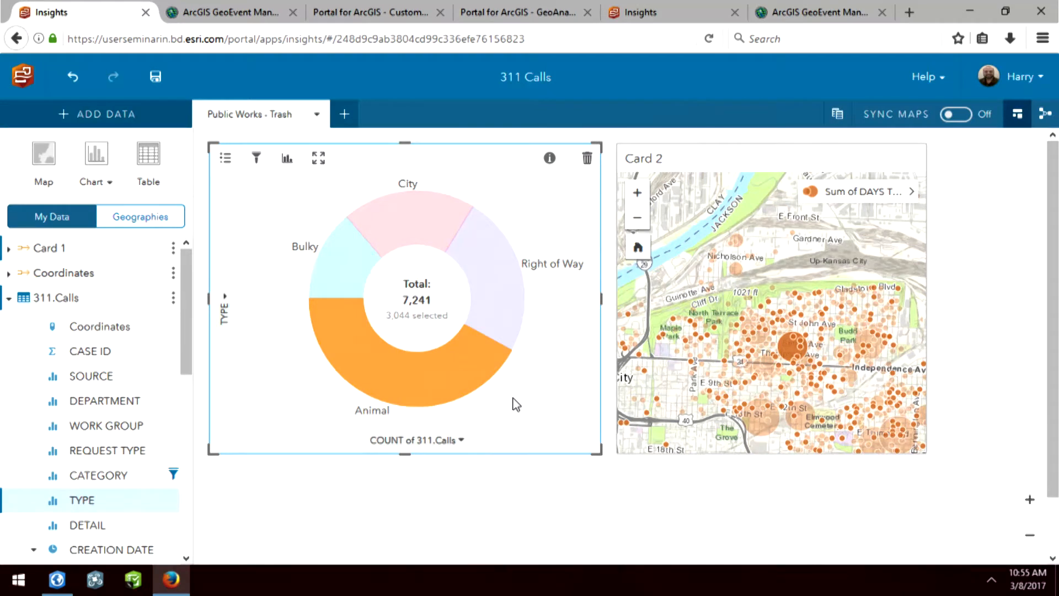
pyautogui.click(497, 305)
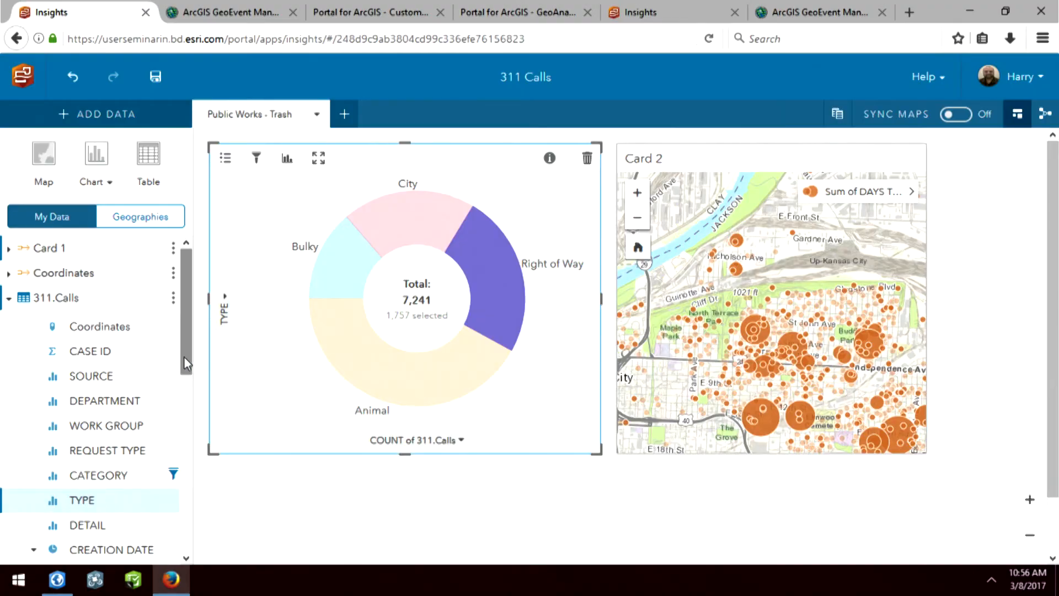
# - Chart the 311 calls by the Month of CREATION DATE on a new card below the donut chart
pyautogui.moveTo(184, 356); pyautogui.dragTo(185, 439)
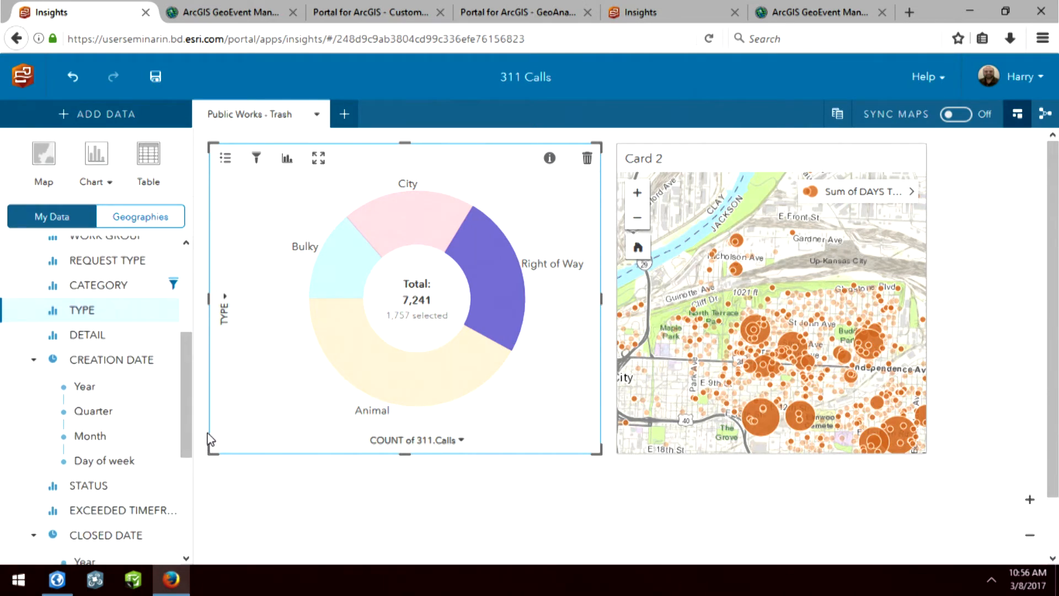
pyautogui.moveTo(156, 374)
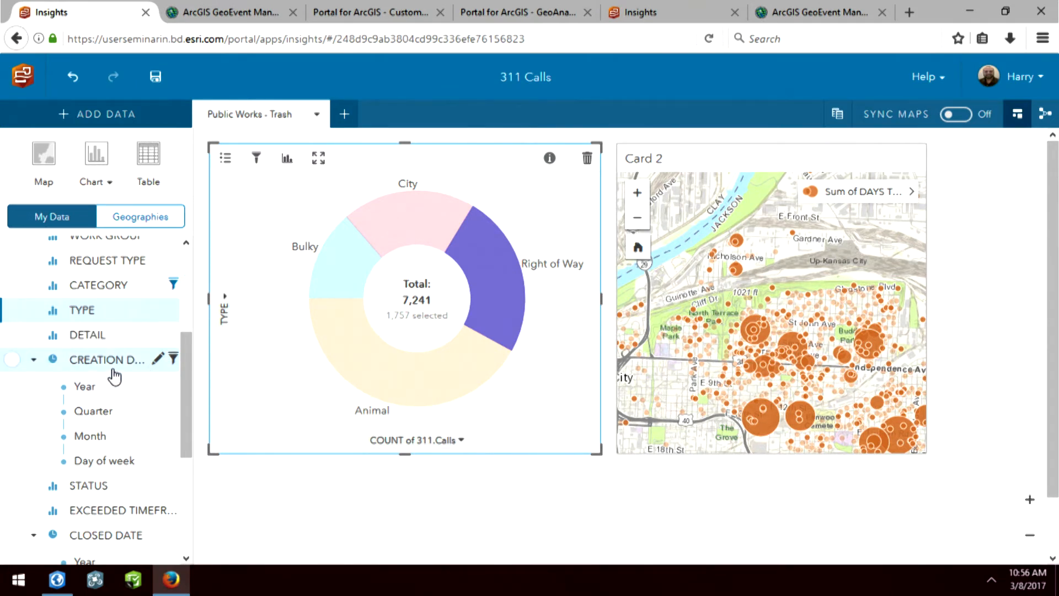
pyautogui.moveTo(90, 436); pyautogui.dragTo(365, 503)
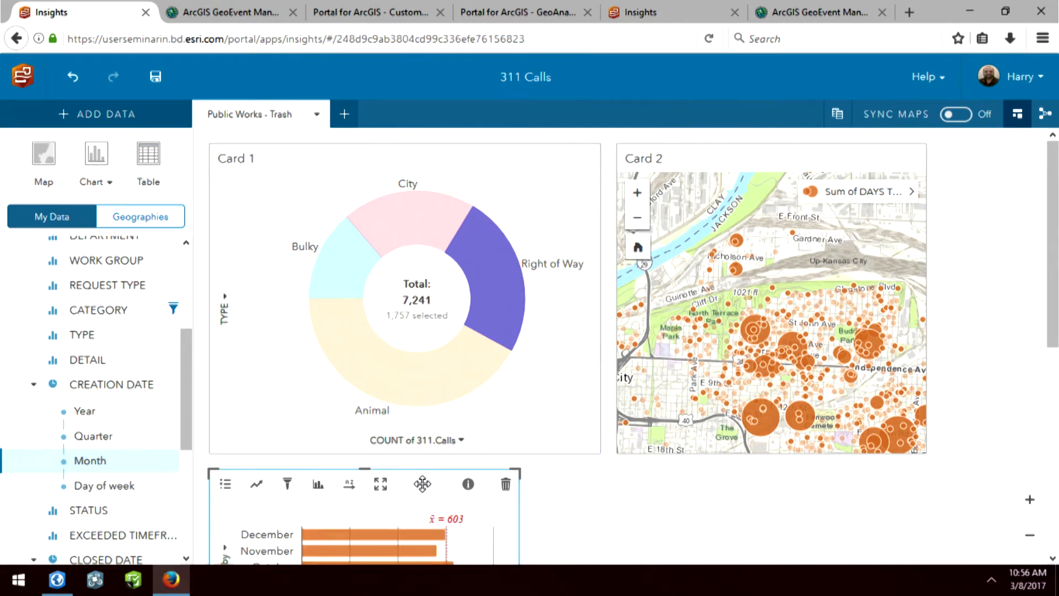
# - Lay the month chart over the donut chart card, widen it to that card's width, and convert it to a column chart
pyautogui.moveTo(422, 484); pyautogui.dragTo(428, 159)
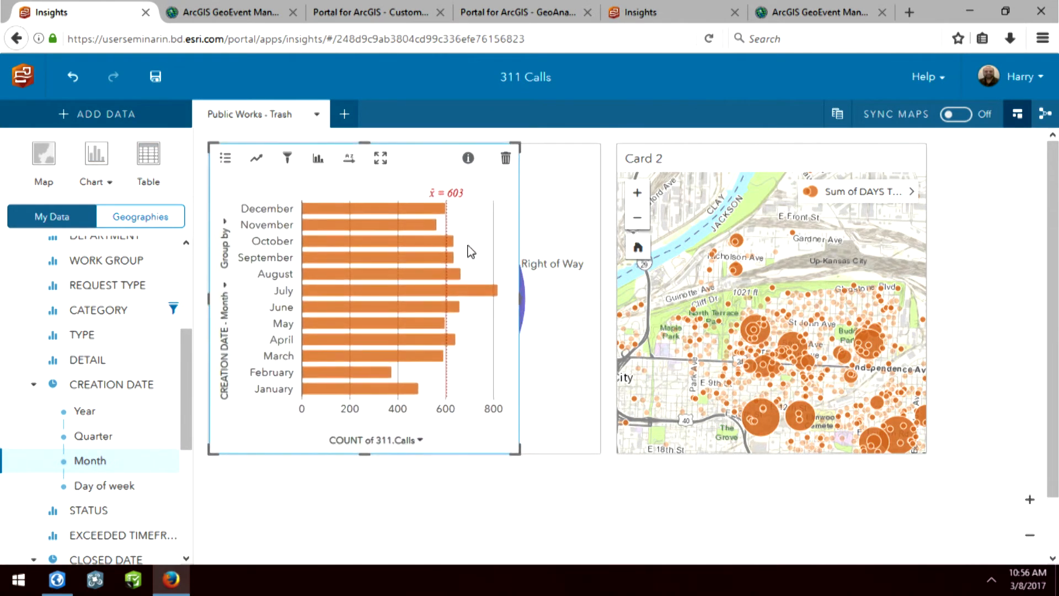
pyautogui.moveTo(520, 298); pyautogui.dragTo(602, 292)
pyautogui.click(319, 159)
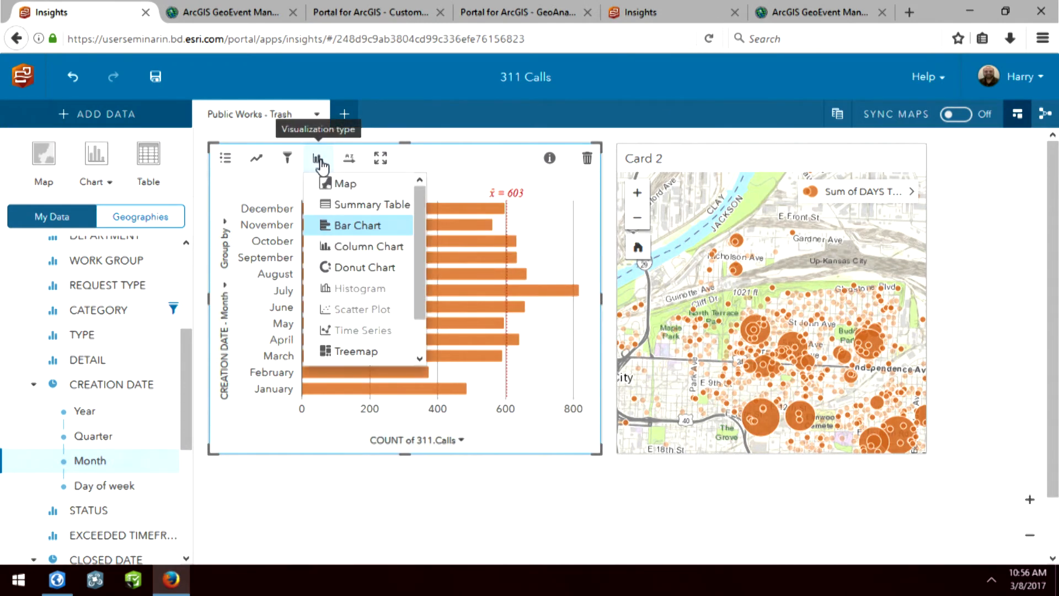
pyautogui.click(370, 251)
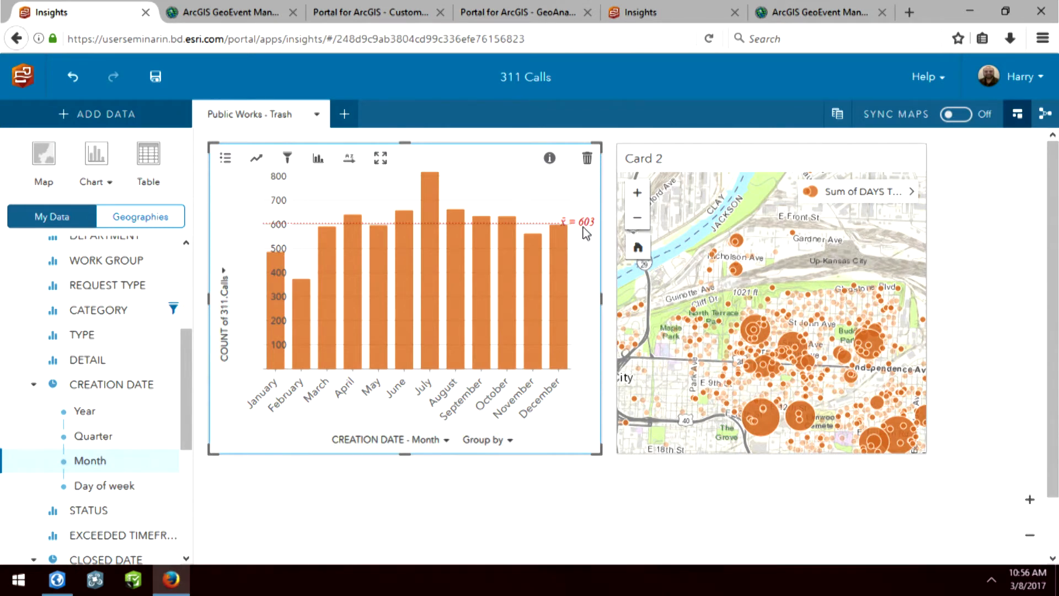
# - Highlight the July calls and the February calls on the map in turn through the month column chart
pyautogui.click(439, 202)
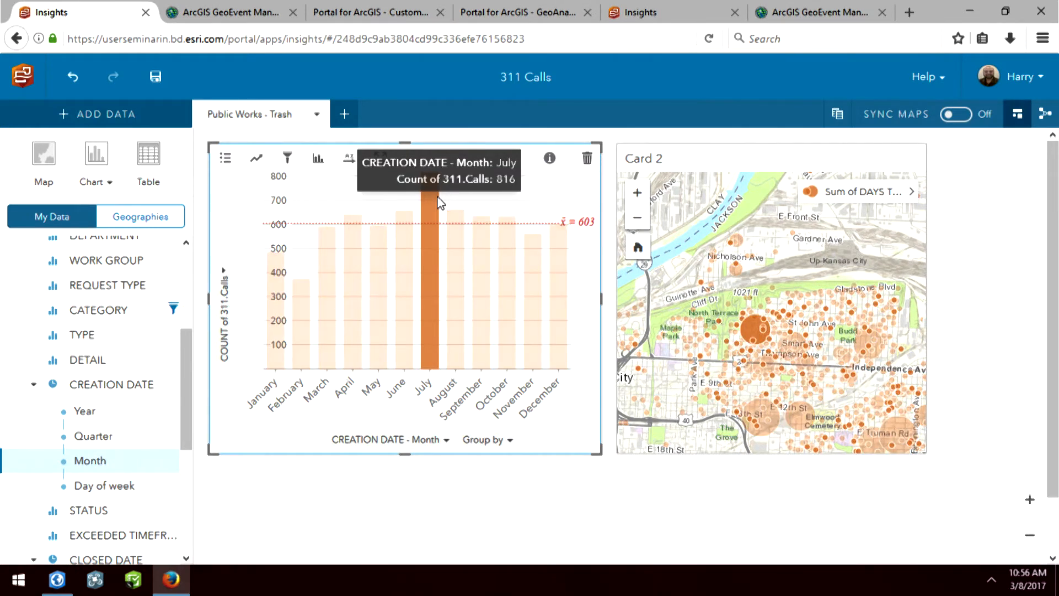
pyautogui.click(308, 300)
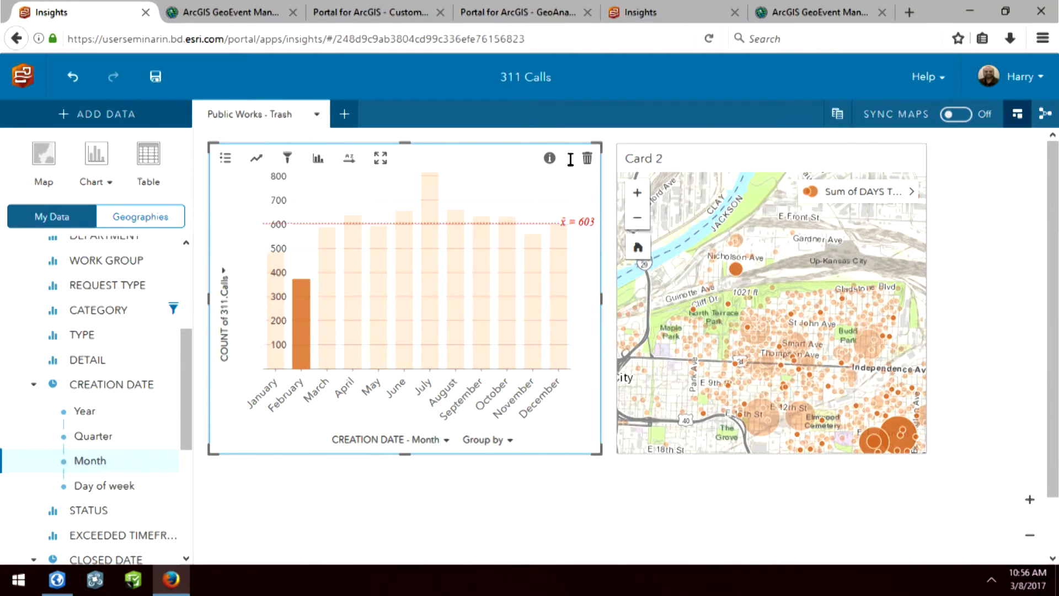
# - Run a Time Series analysis on the map's Sum of DAYS TO CLOSE layer, with DAYS TO CLOSE as number field and CREATION DATE as time field
pyautogui.click(696, 160)
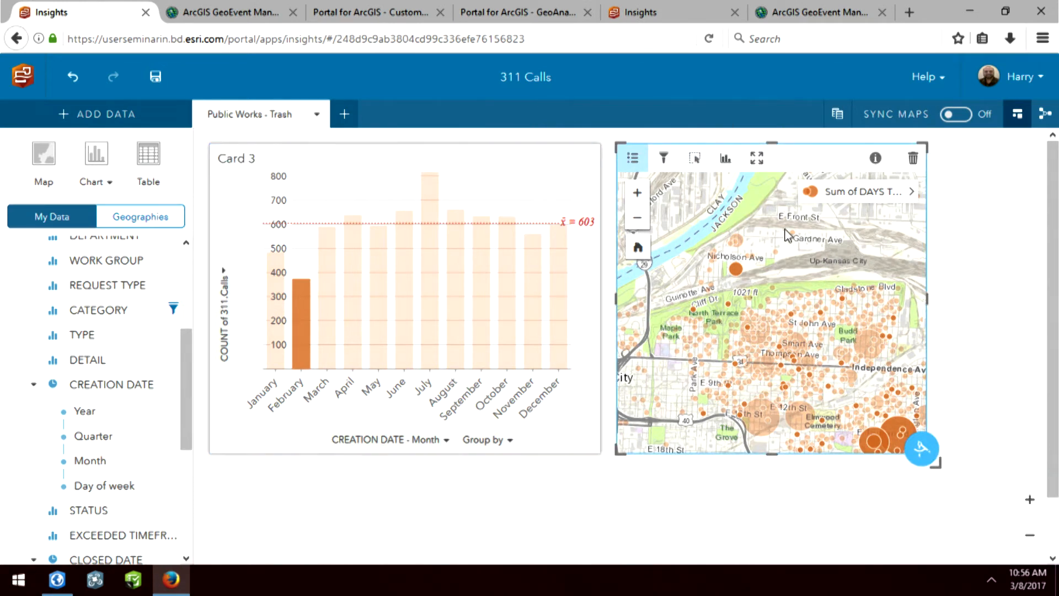
pyautogui.click(922, 448)
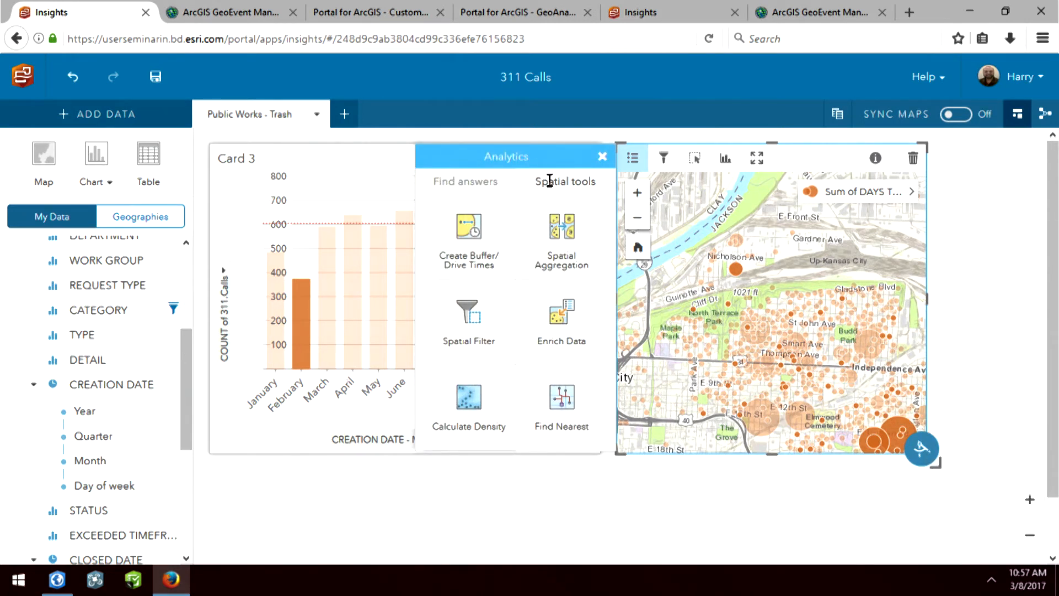
pyautogui.click(485, 185)
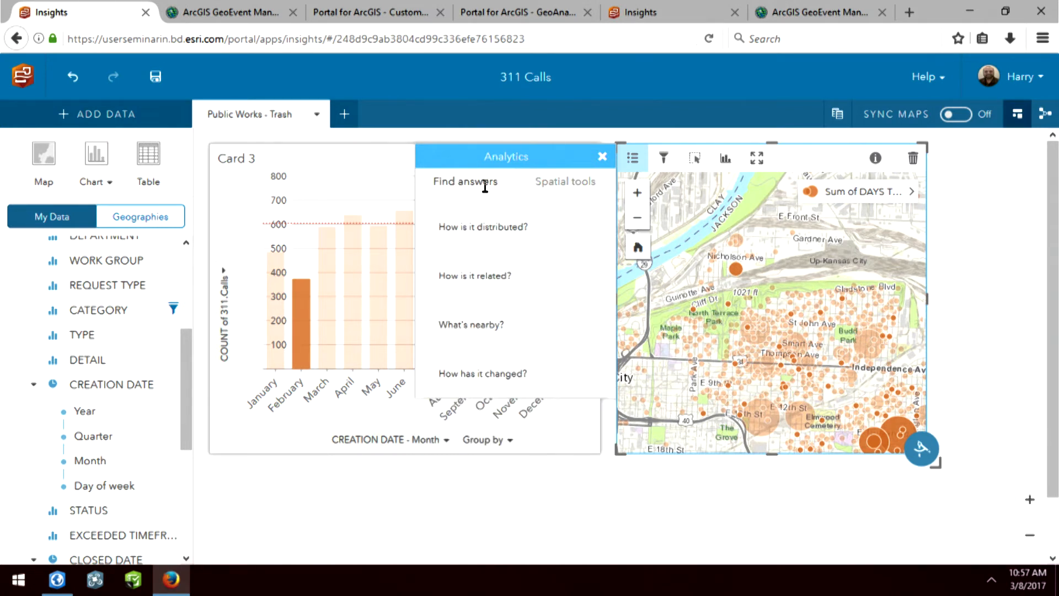
pyautogui.click(499, 375)
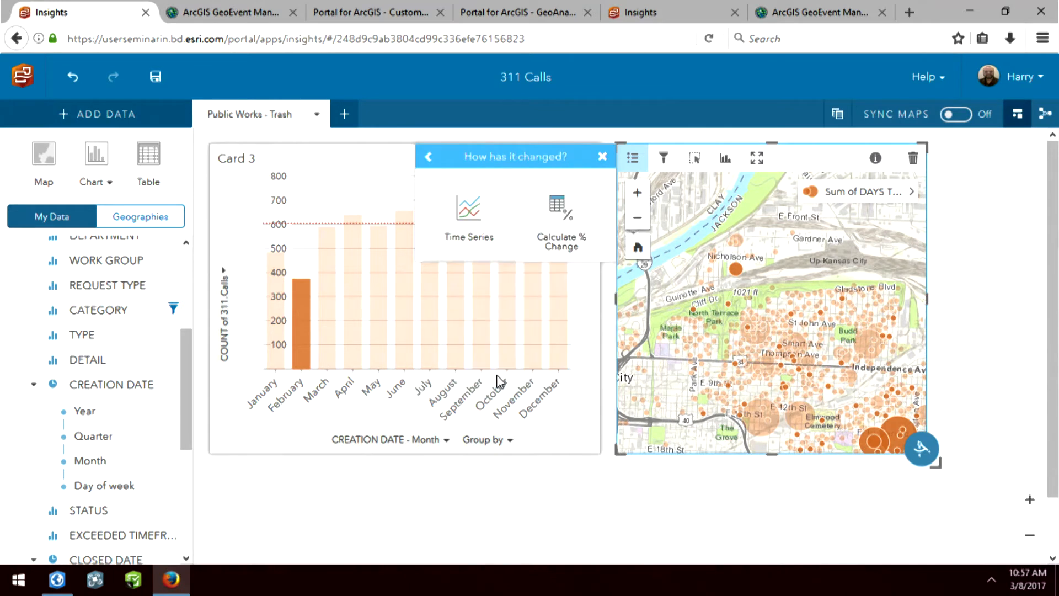
pyautogui.click(495, 242)
pyautogui.click(572, 312)
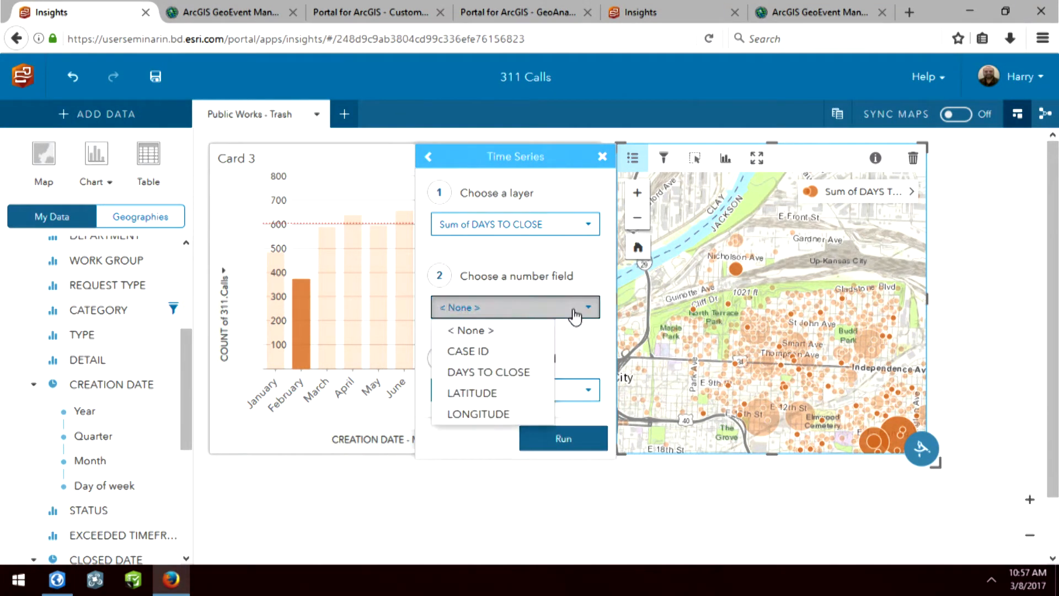
pyautogui.click(539, 373)
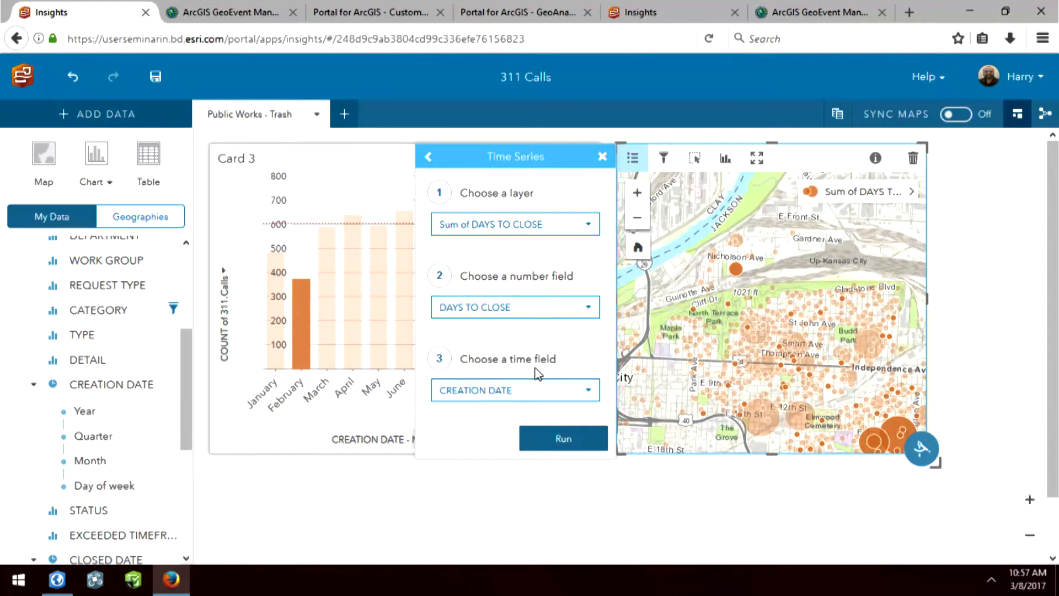
pyautogui.click(561, 438)
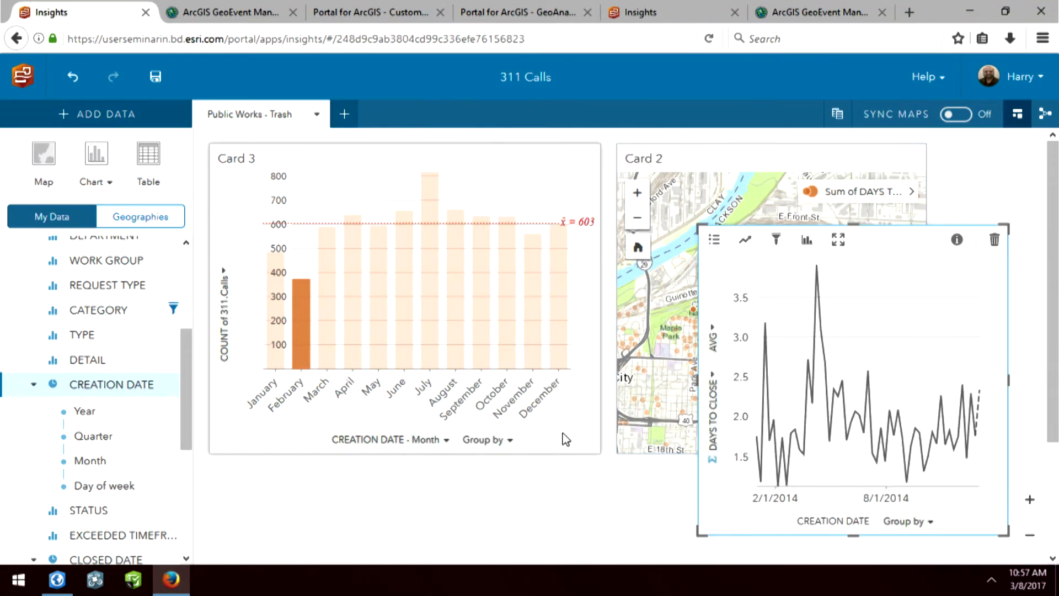
# - Lay the time series card over the map card, widen it, and examine its April and January peaks
pyautogui.moveTo(889, 239); pyautogui.dragTo(806, 167)
pyautogui.moveTo(938, 297); pyautogui.dragTo(1000, 297)
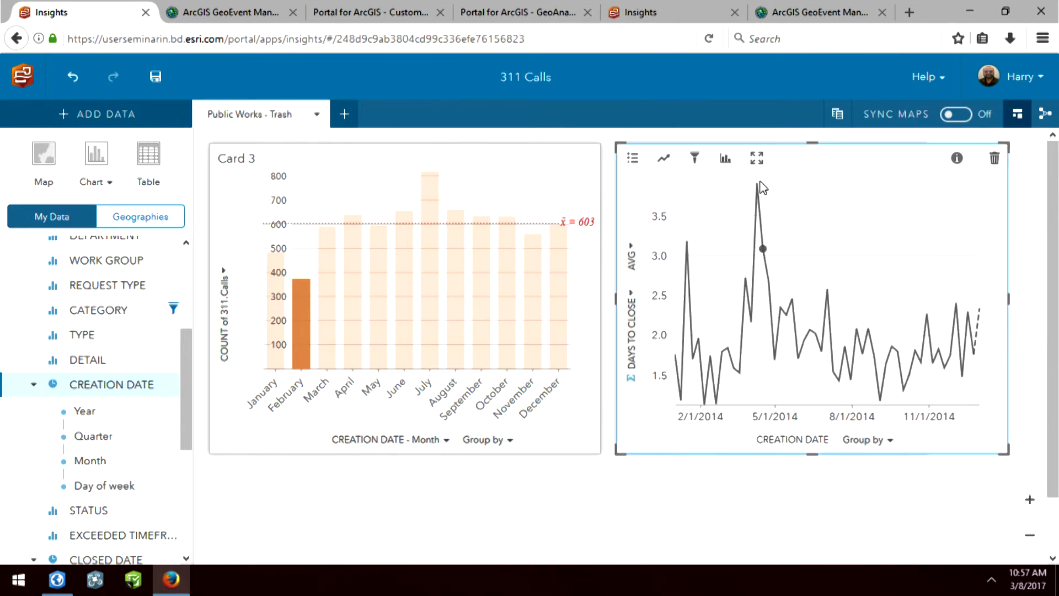
pyautogui.moveTo(759, 189)
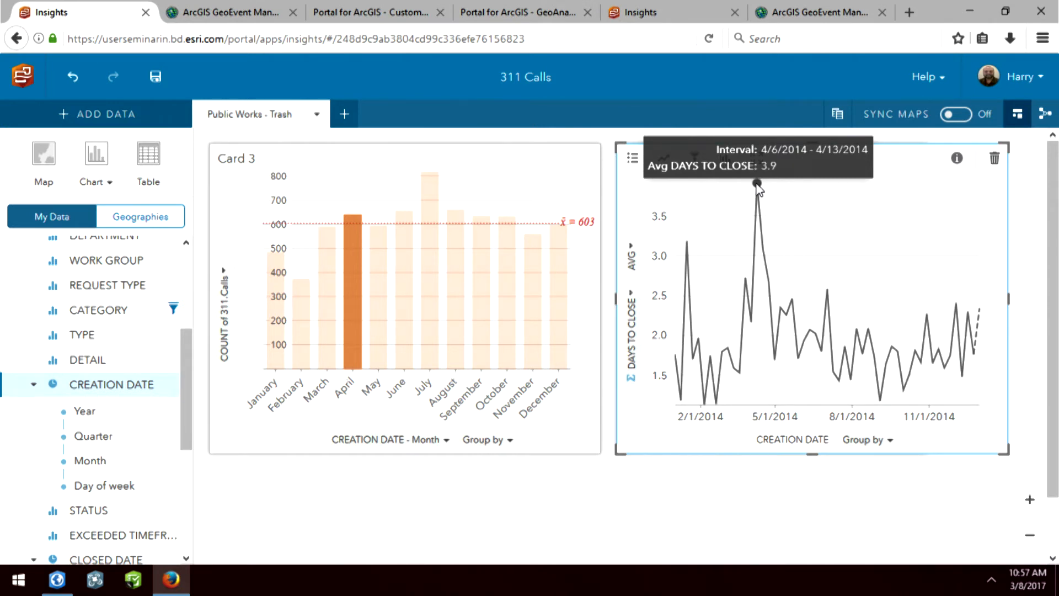
pyautogui.moveTo(687, 242)
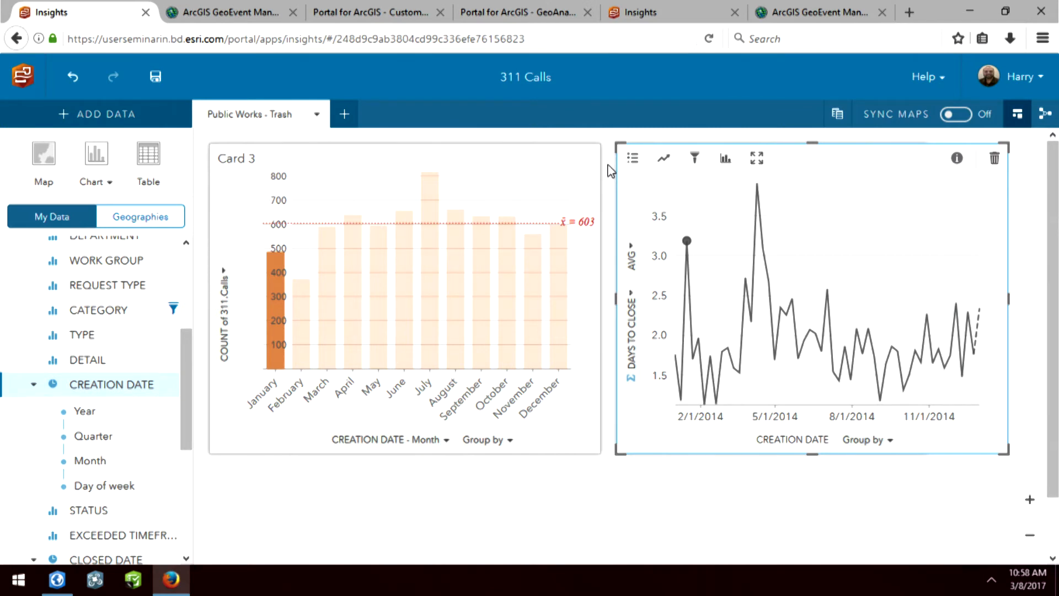
# - Add the Council Districts dataset with its KCMO_CouncilDistricts layer to the page
pyautogui.click(98, 116)
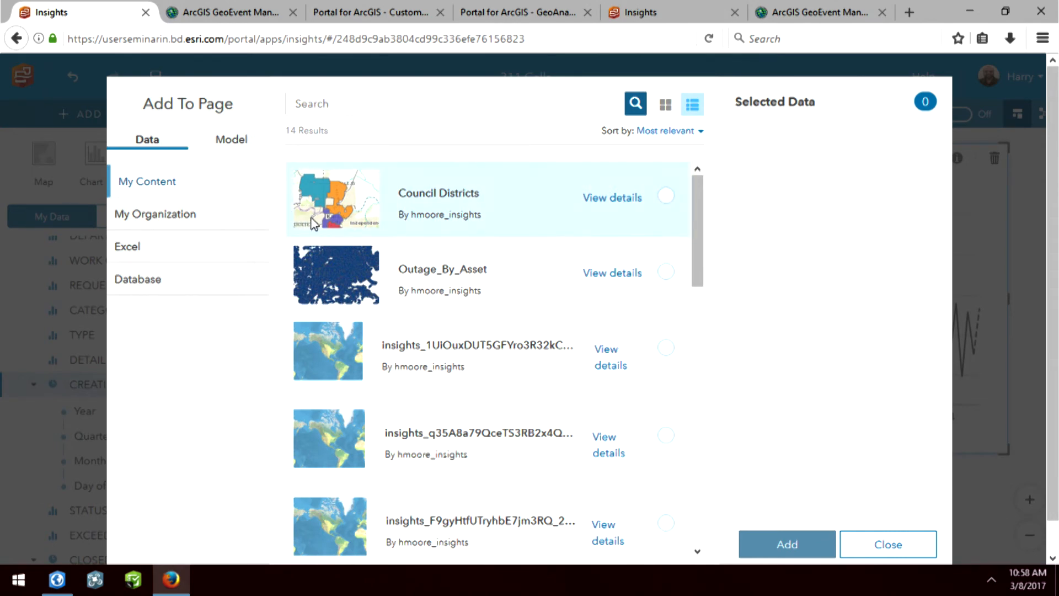
pyautogui.click(334, 212)
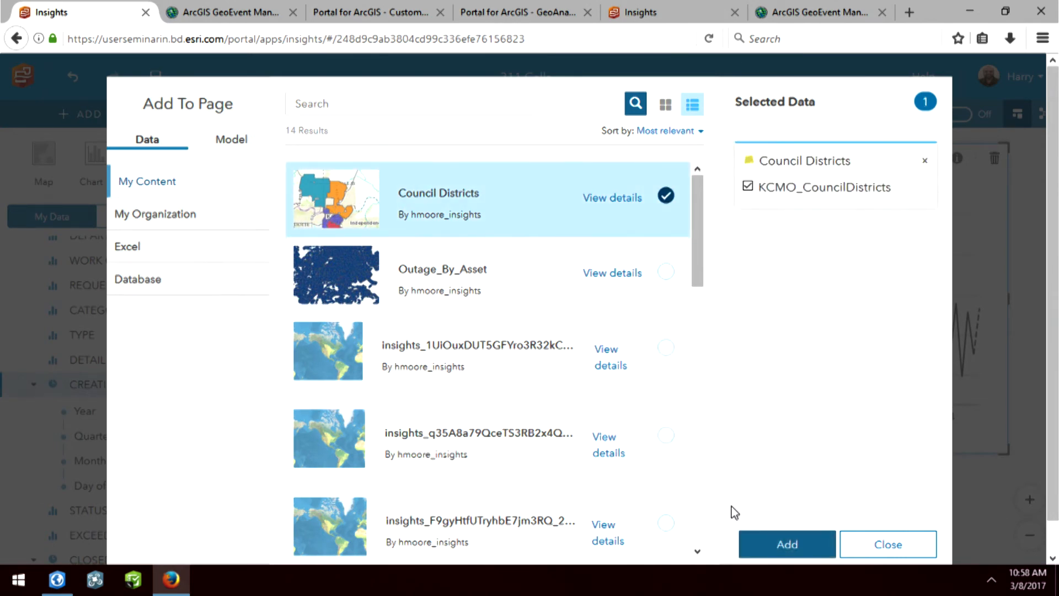
pyautogui.click(772, 543)
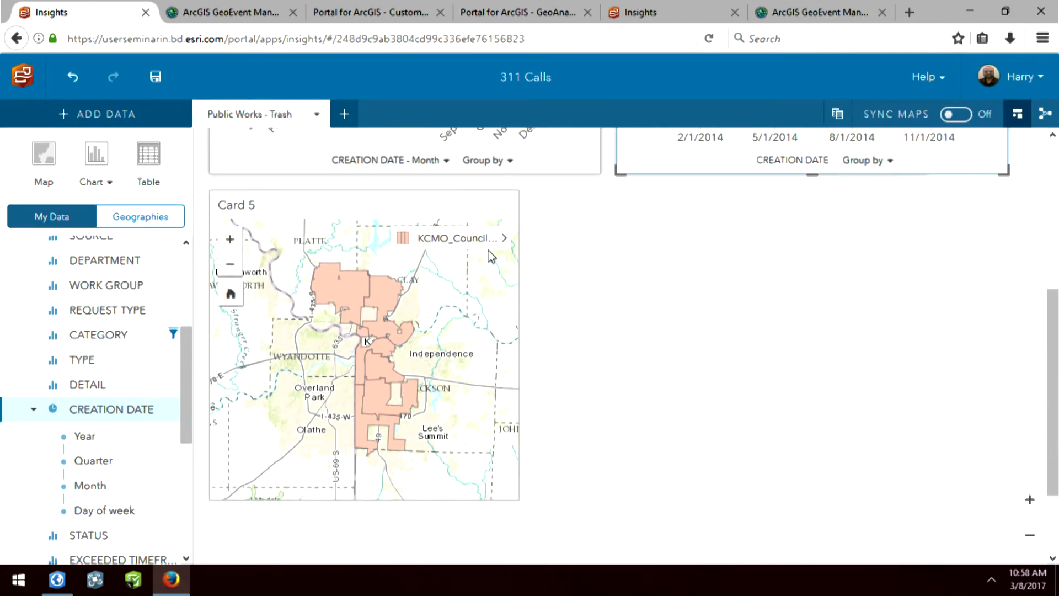
# - Style the council districts map layer by DISTRICT with unique symbols
pyautogui.click(506, 240)
pyautogui.click(598, 297)
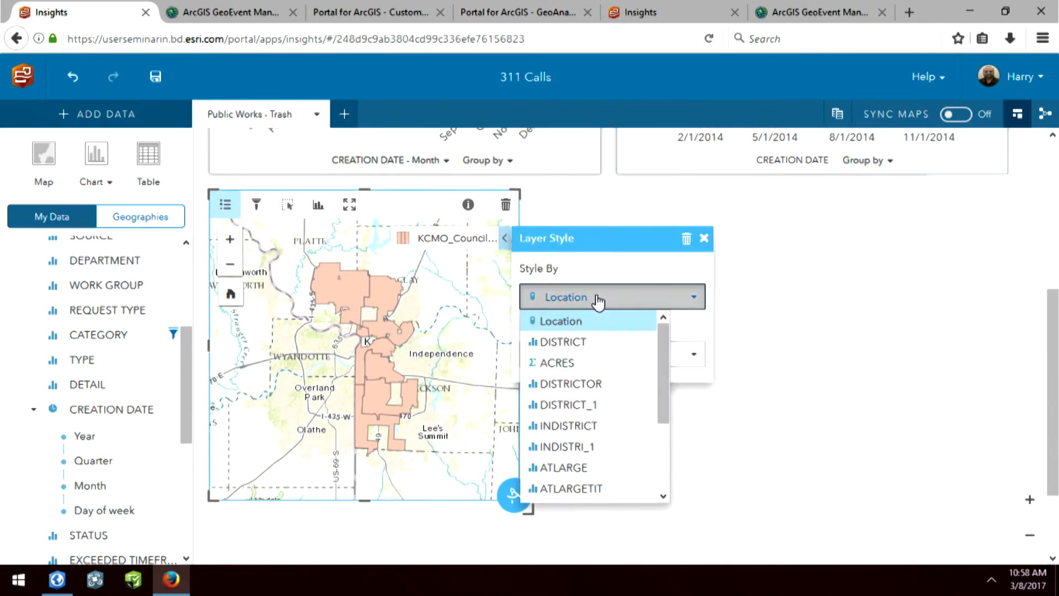
pyautogui.click(611, 343)
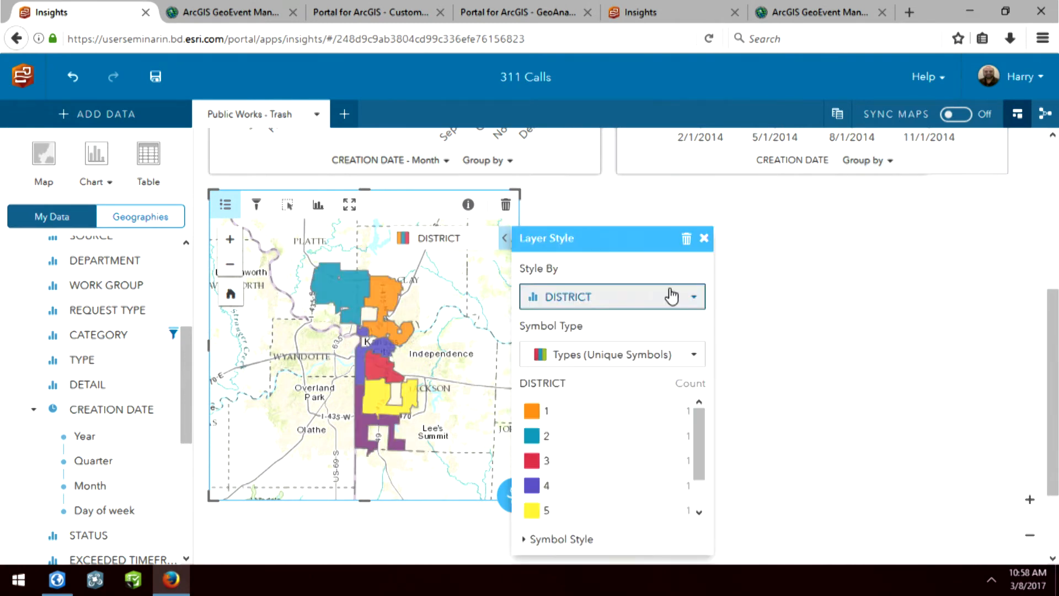
pyautogui.click(708, 244)
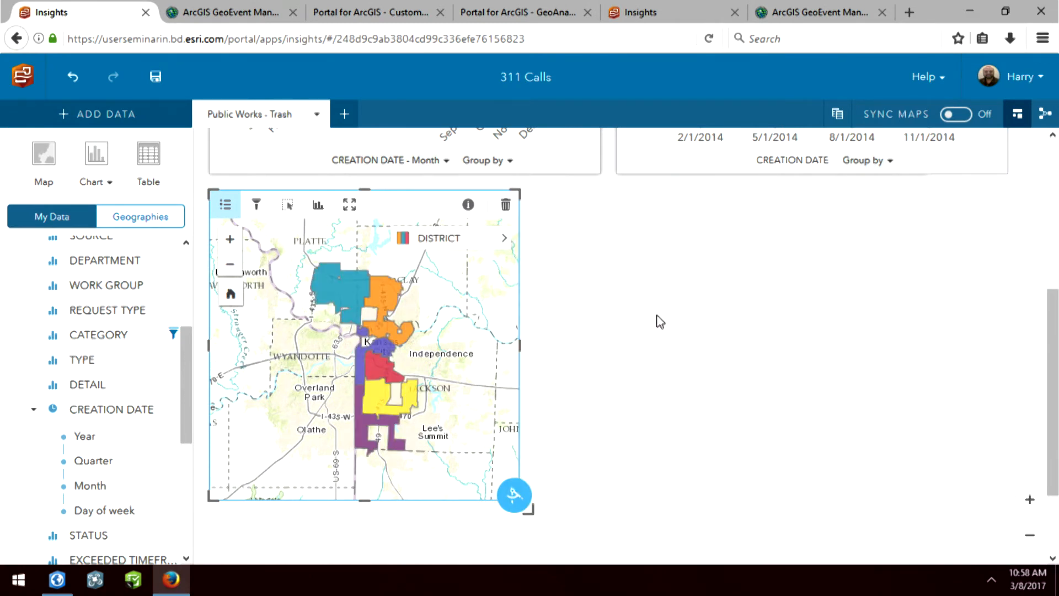
# - Move the time series card below the days-to-close map, beside the council districts map
pyautogui.scroll(3, 612, 324)
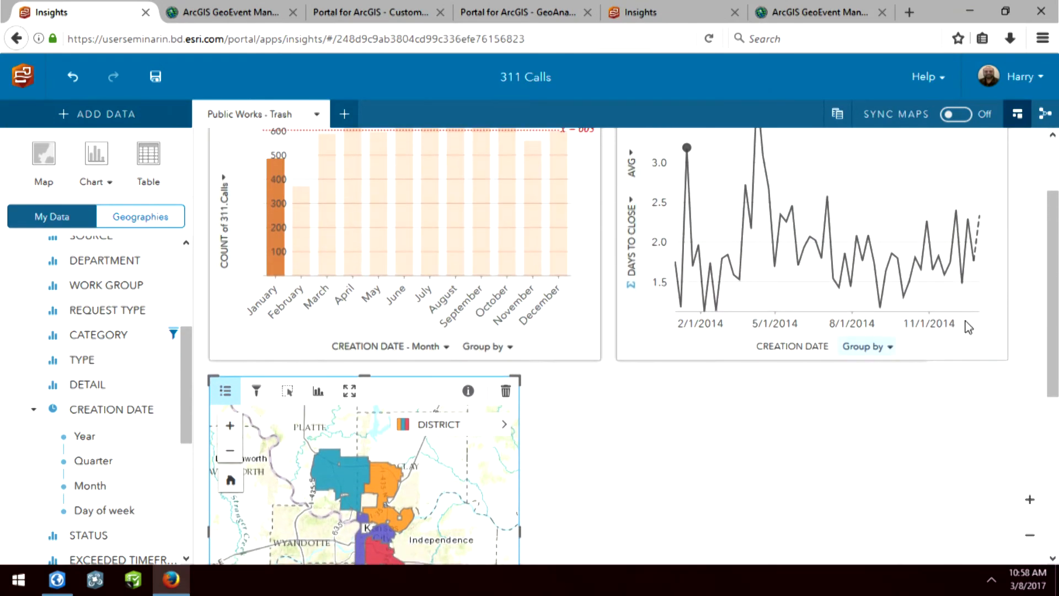
pyautogui.scroll(2, 1055, 220)
pyautogui.moveTo(861, 156); pyautogui.dragTo(836, 485)
# - Spatially aggregate the Sum of DAYS TO CLOSE layer by KCMO_CouncilDistricts on its map, styled by COUNT of Coordinates, and show the full extent
pyautogui.scroll(-3, 837, 386)
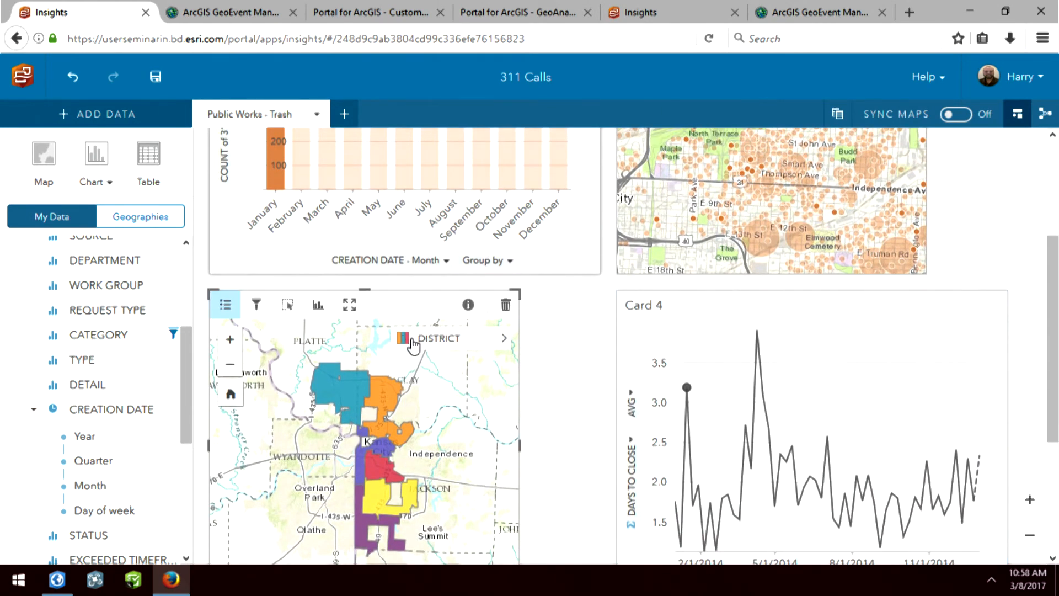
pyautogui.moveTo(408, 342); pyautogui.dragTo(688, 250)
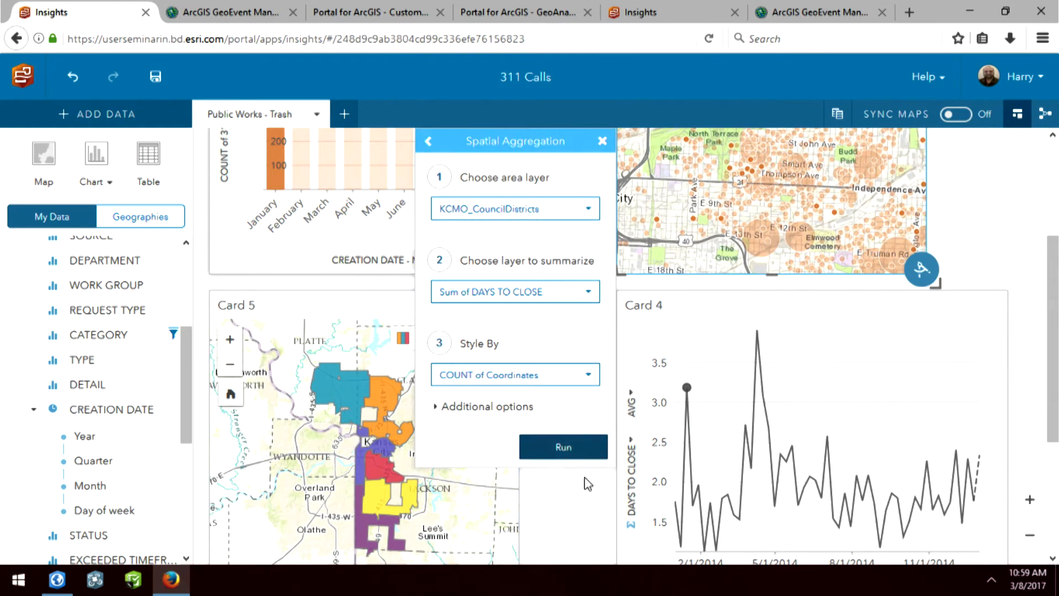
pyautogui.click(563, 448)
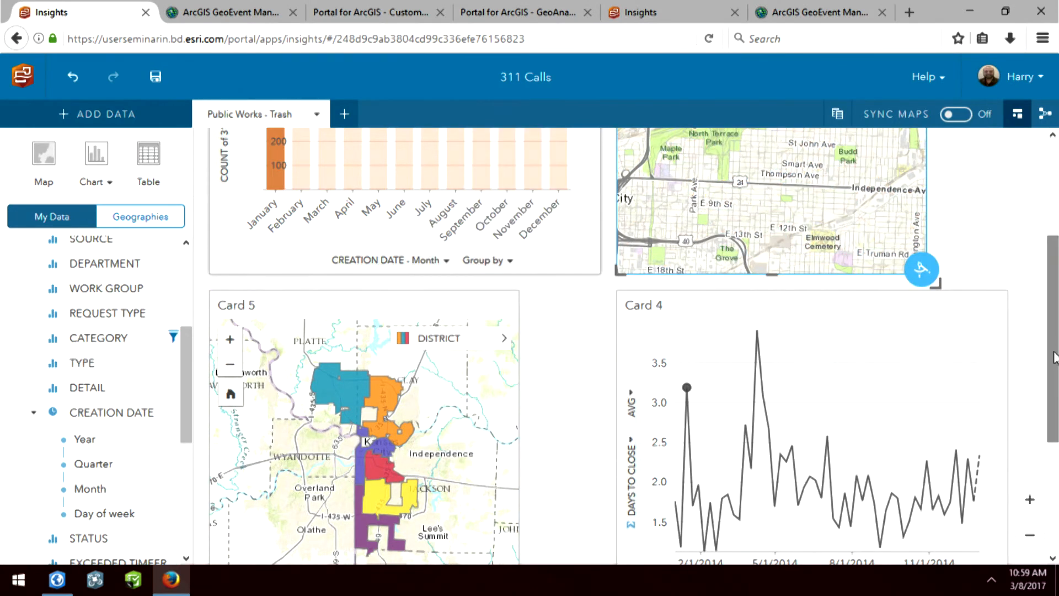
pyautogui.moveTo(1055, 357); pyautogui.dragTo(1057, 249)
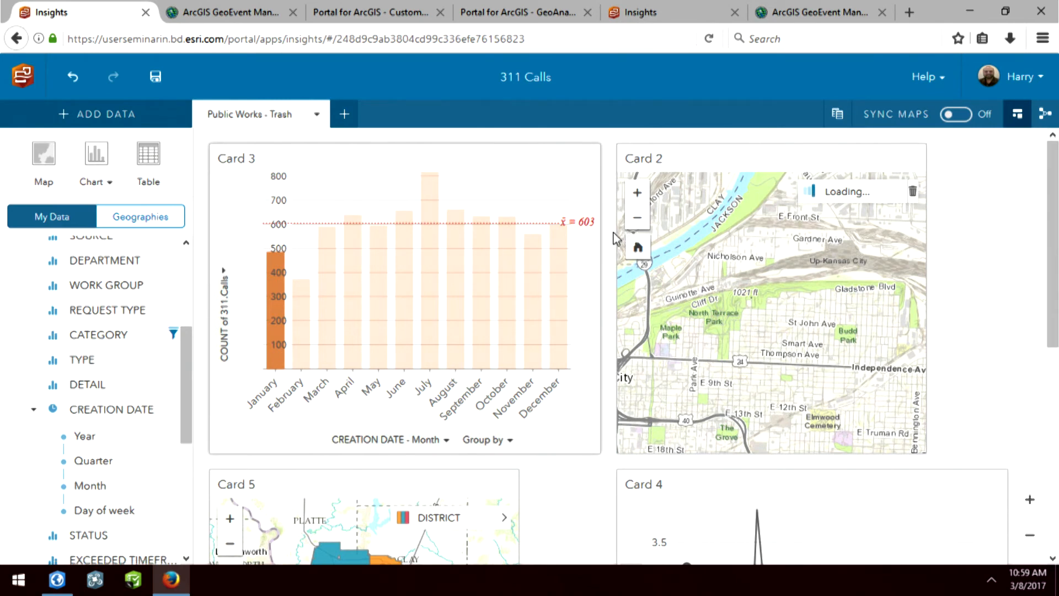
pyautogui.click(638, 246)
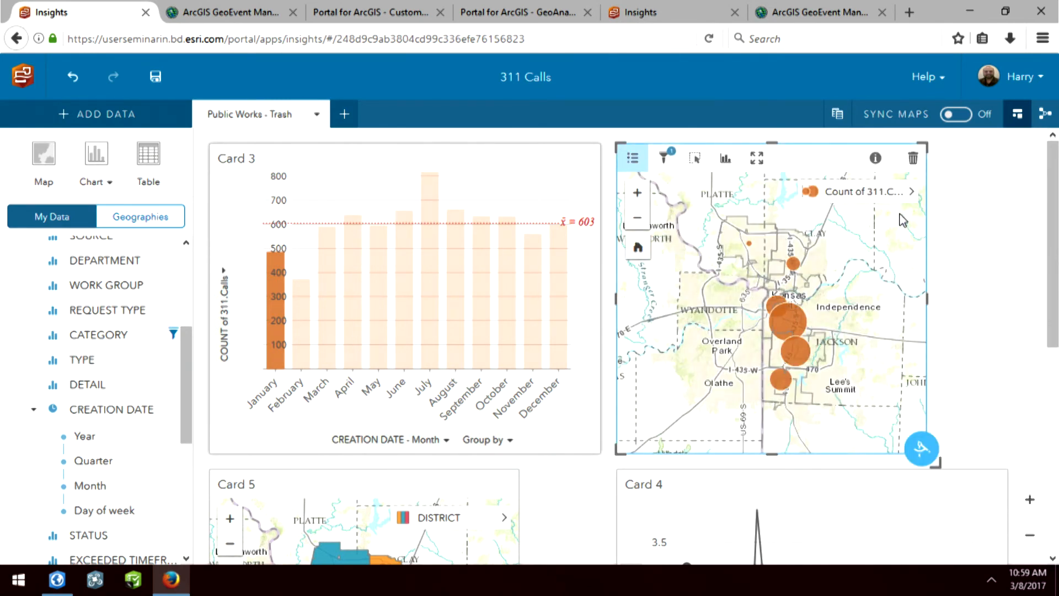
# - Change the symbol type of the aggregated council districts map's Count of 311.Calls layer to Counts and Amounts (Color)
pyautogui.click(911, 192)
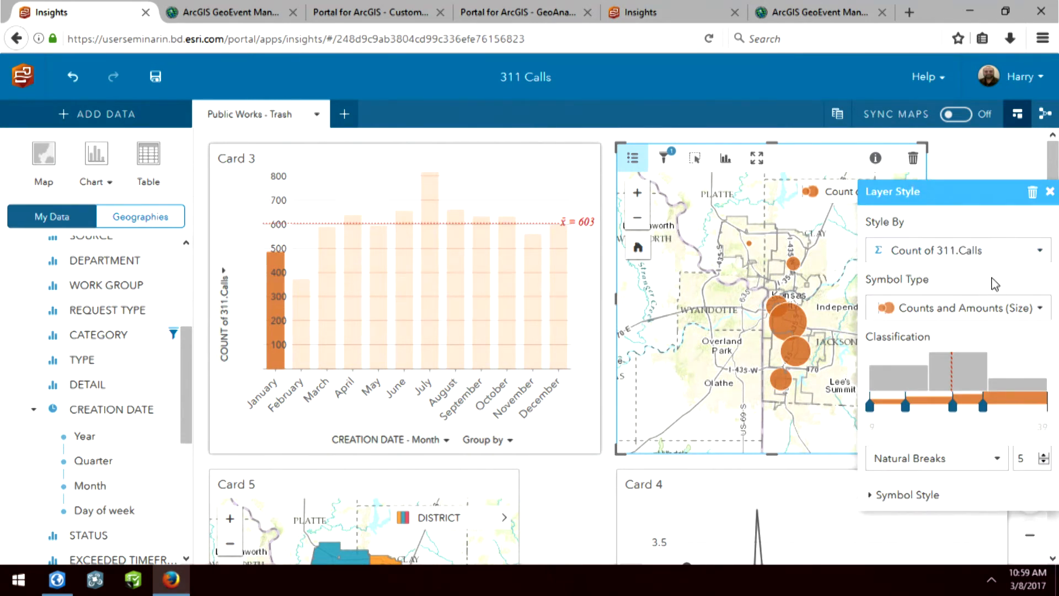
pyautogui.click(994, 310)
pyautogui.click(989, 362)
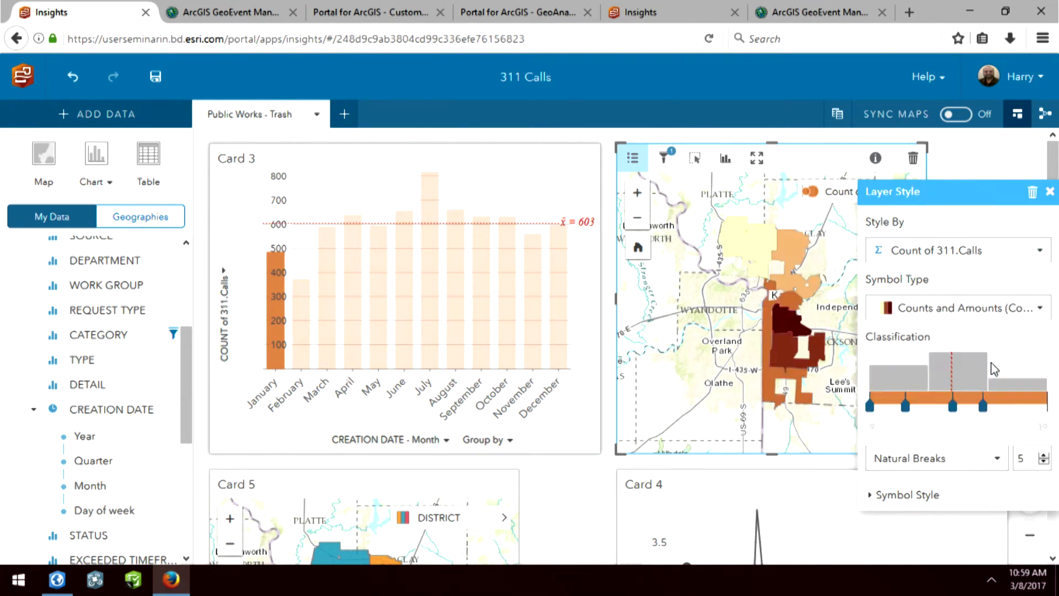
pyautogui.click(1051, 192)
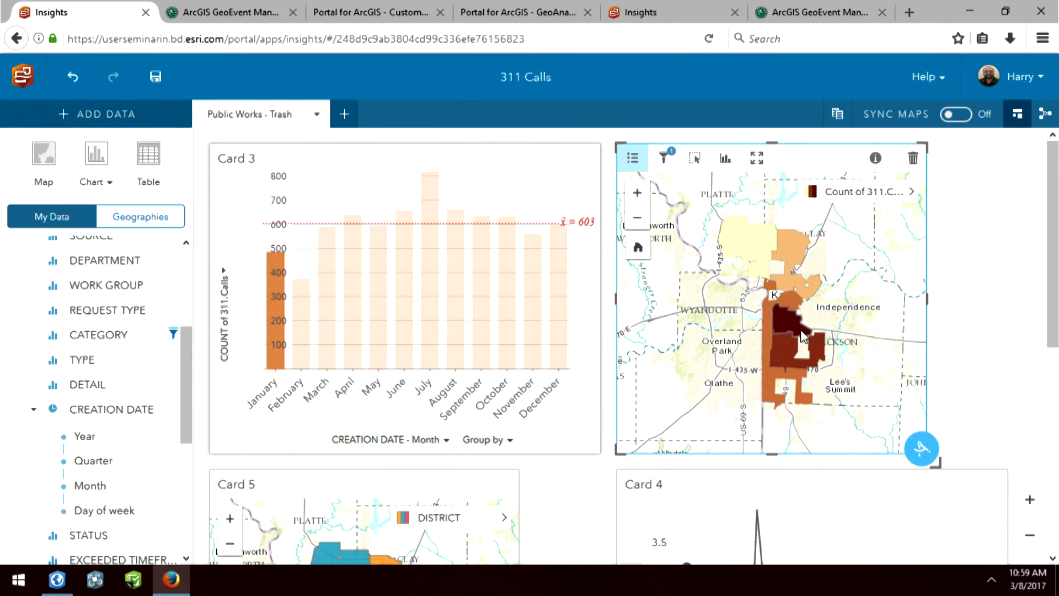
pyautogui.moveTo(801, 333)
# - Move the days-to-close time series into the monthly bar chart's place beside the aggregated map and group it by COUNCIL DISTRICT
pyautogui.moveTo(854, 506); pyautogui.dragTo(455, 170)
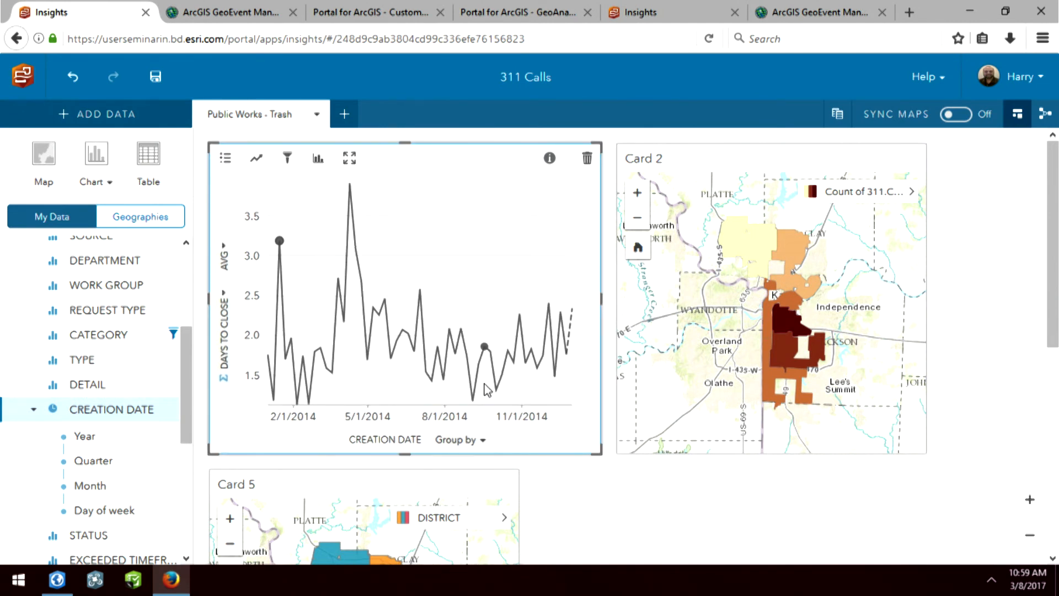
pyautogui.click(482, 445)
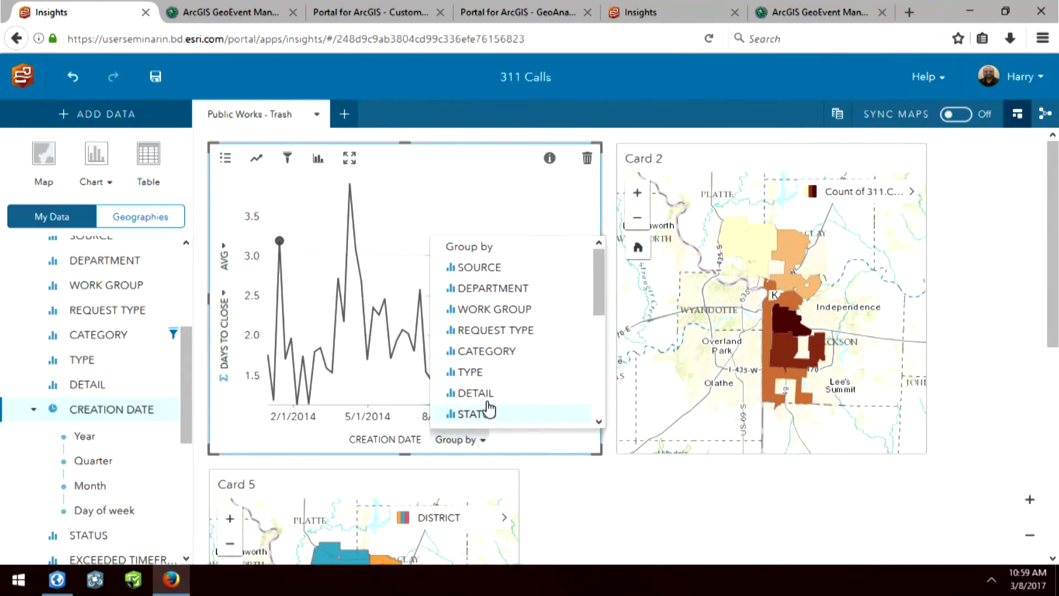
pyautogui.scroll(-2, 487, 399)
pyautogui.click(530, 394)
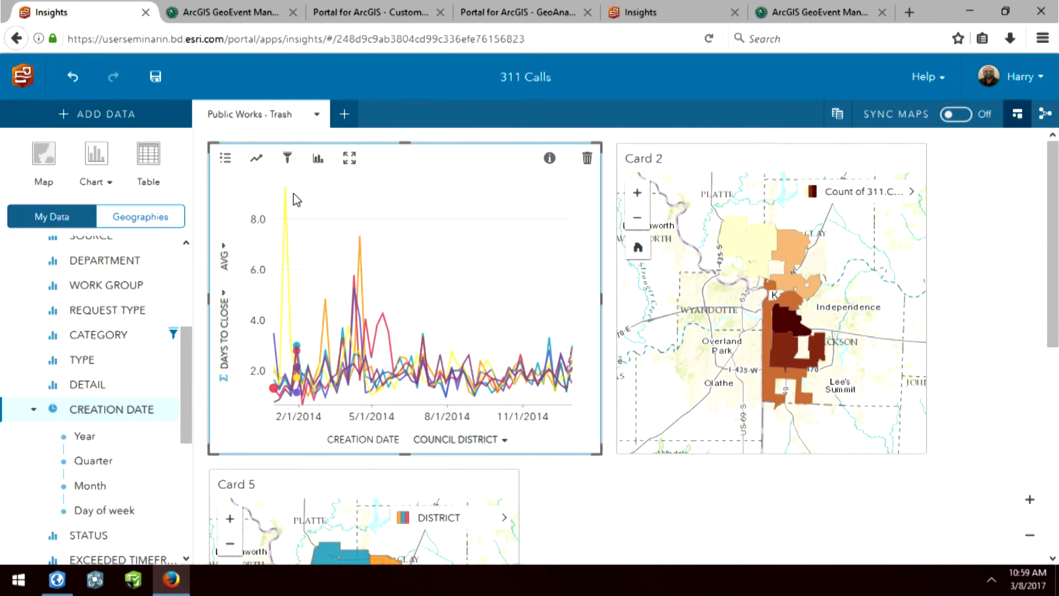
pyautogui.moveTo(285, 193)
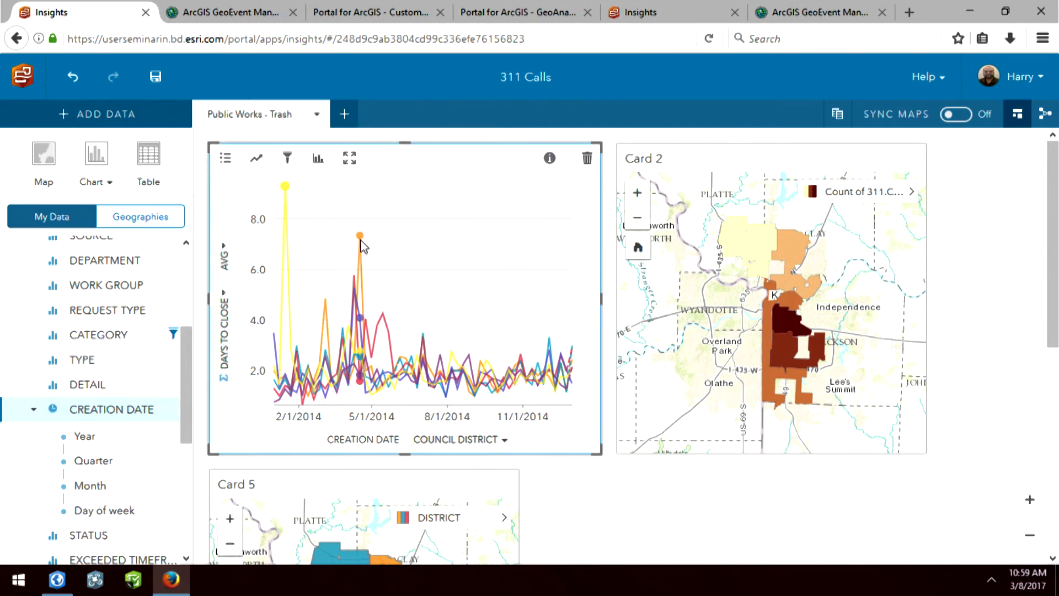
pyautogui.moveTo(359, 240)
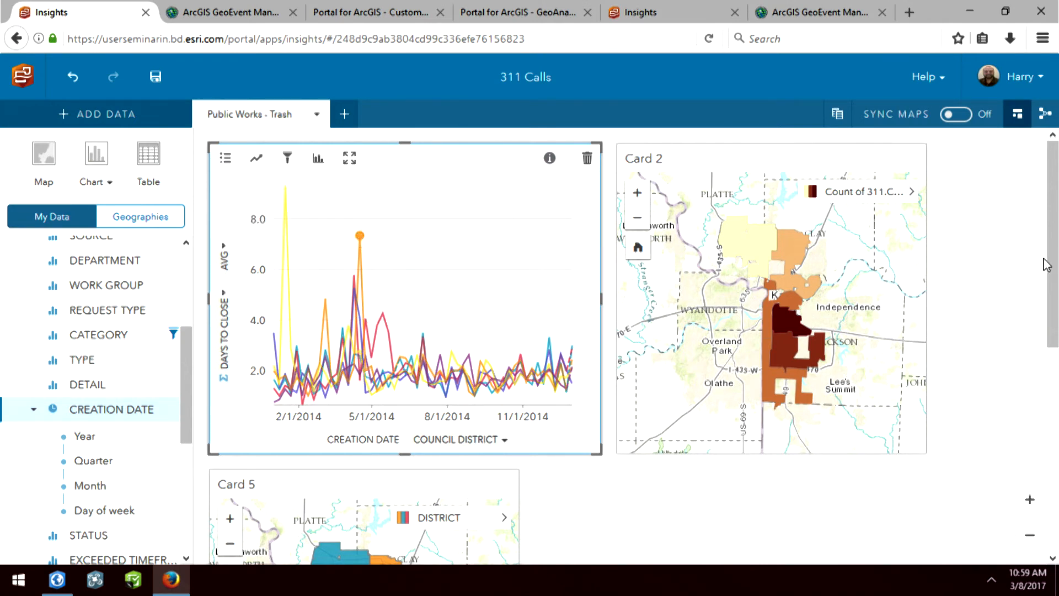
pyautogui.moveTo(792, 252)
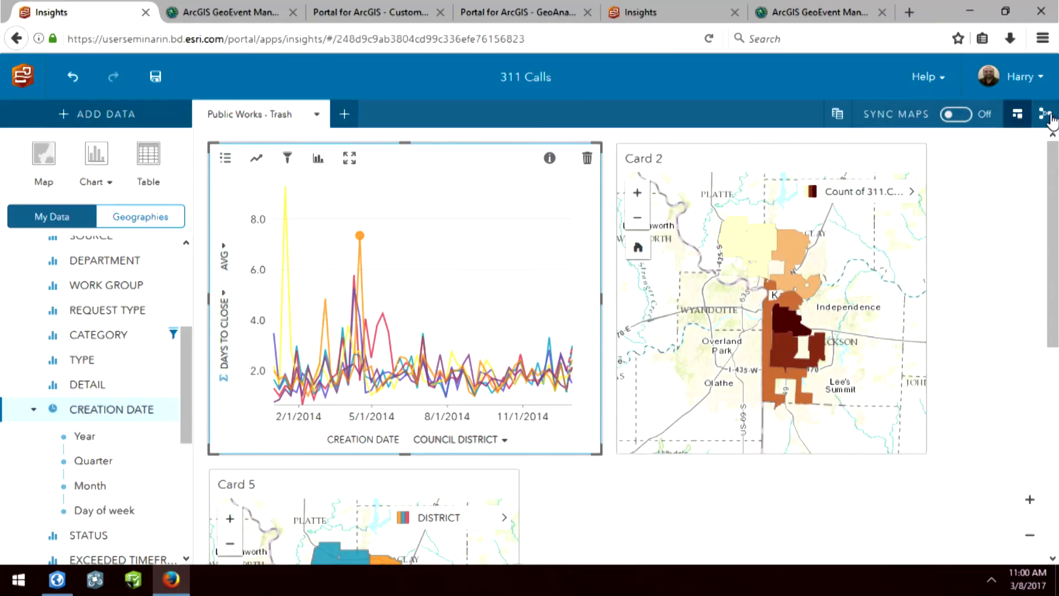
# - Review the page's workflow of datasets, filters, aggregations and cards in the analysis view, and return to the page view
pyautogui.click(1045, 114)
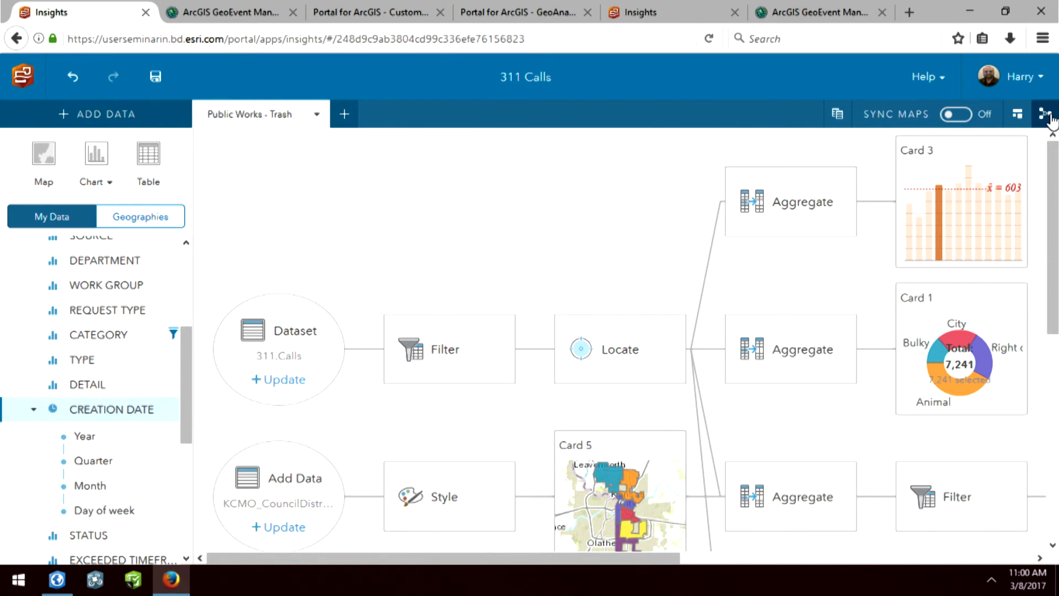
pyautogui.moveTo(1053, 167); pyautogui.dragTo(1054, 207)
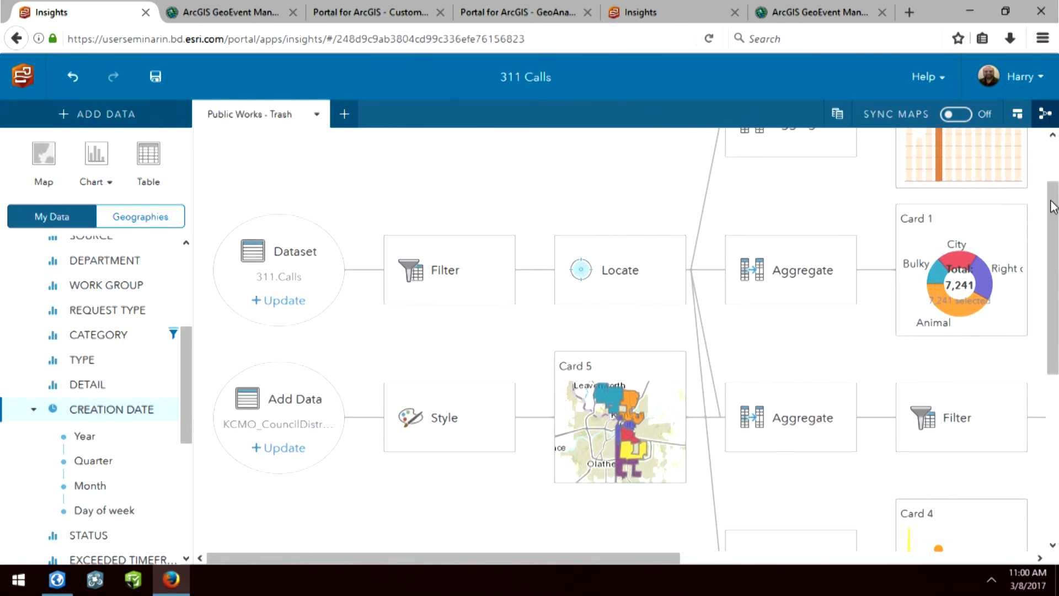
pyautogui.moveTo(1053, 207); pyautogui.dragTo(1055, 167)
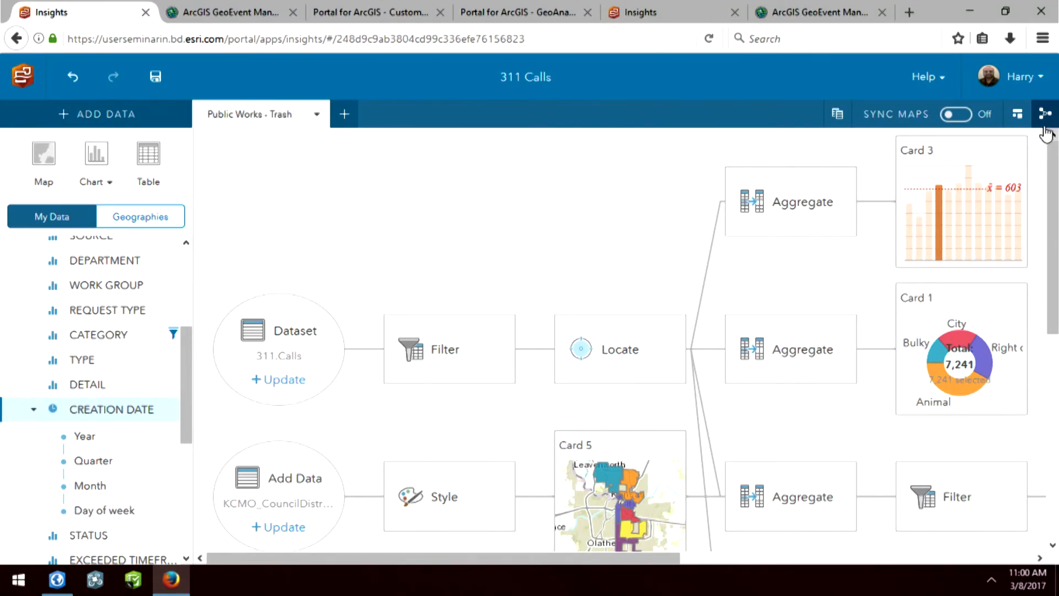
pyautogui.click(1017, 113)
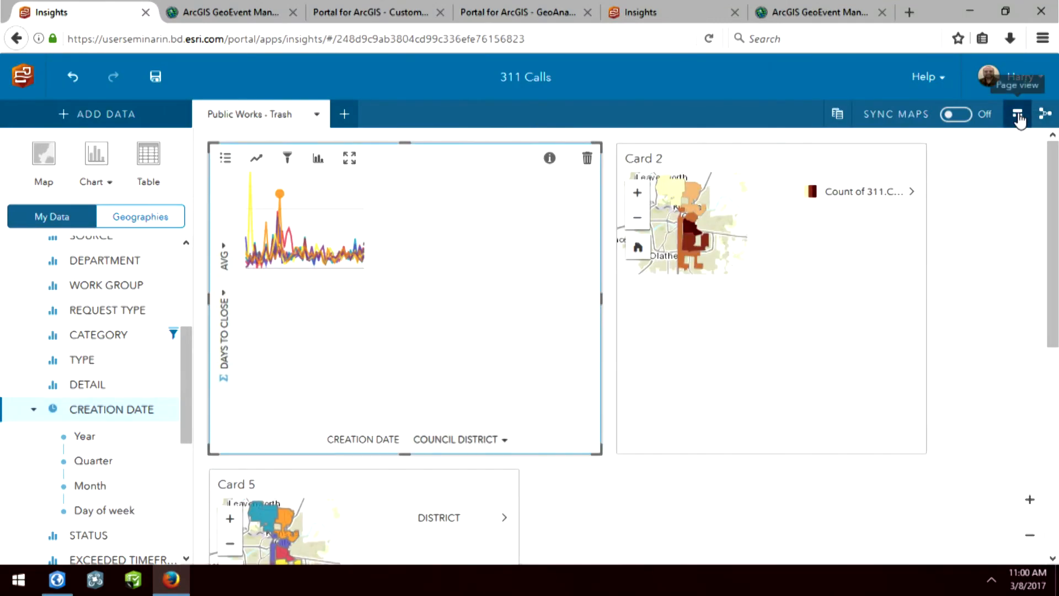
# - Share the Public Works - Trash page with the Public Works Managers group, using the description "look at council districts"
pyautogui.click(317, 115)
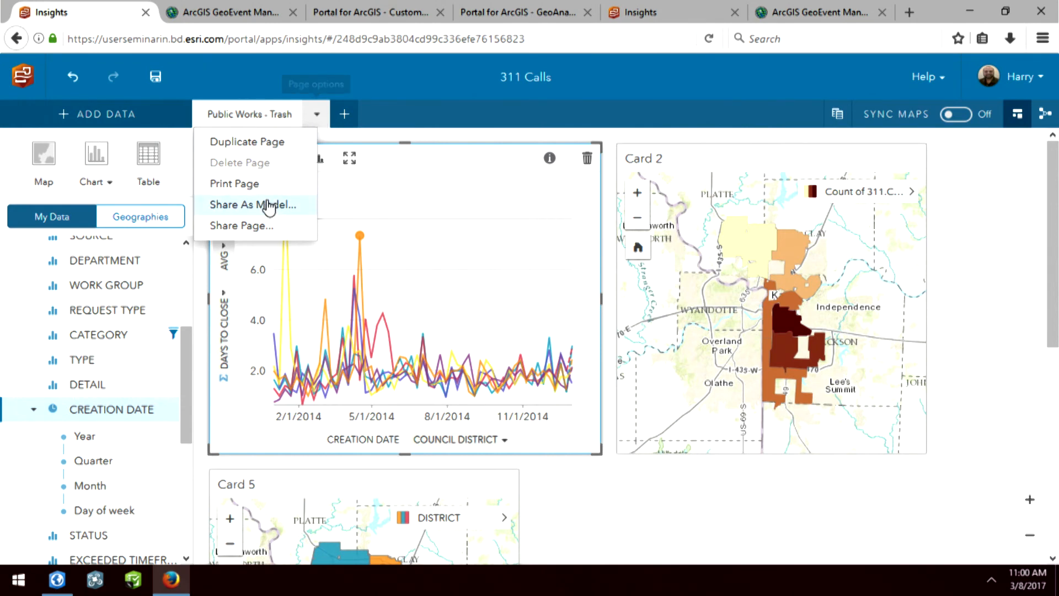
pyautogui.click(266, 225)
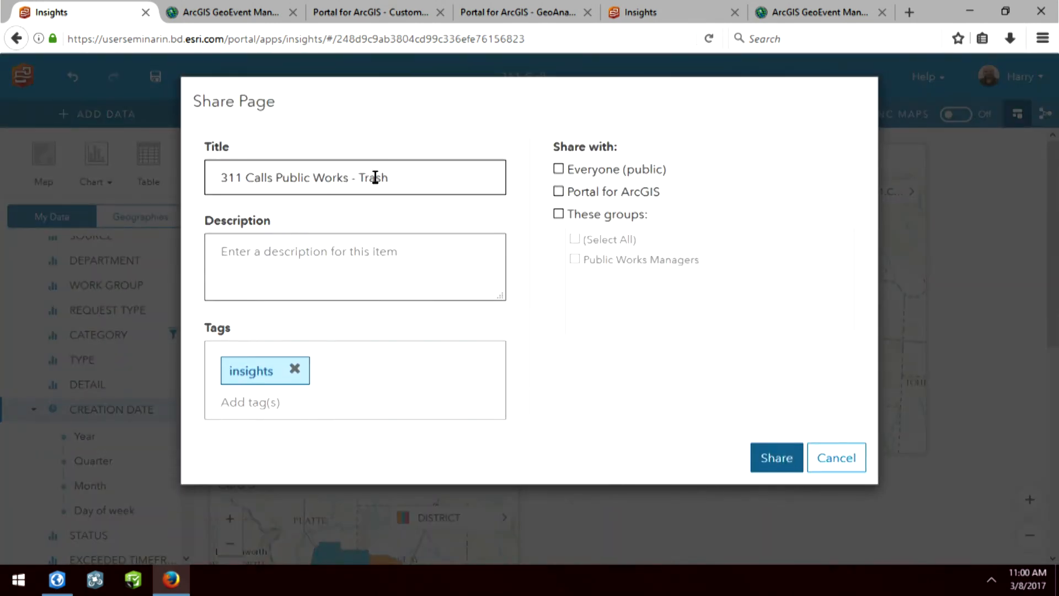
pyautogui.click(374, 259)
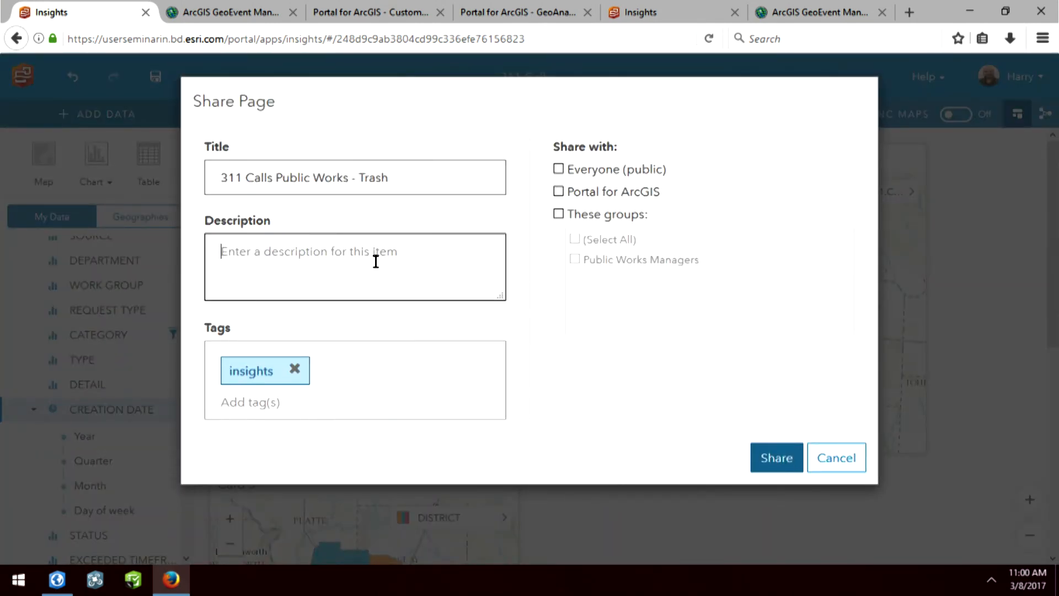
pyautogui.write('I')
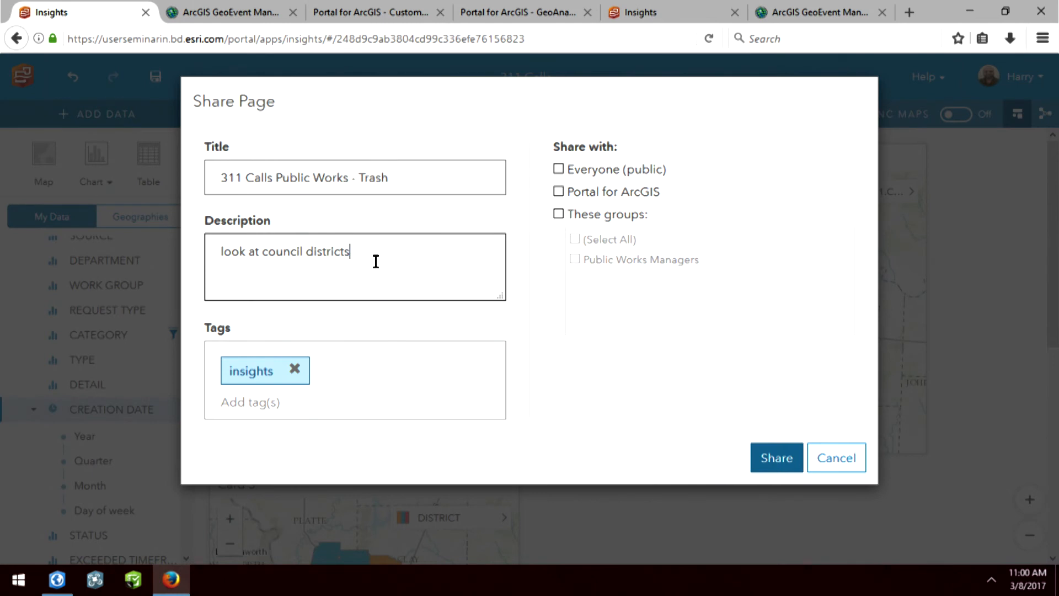
pyautogui.click(559, 214)
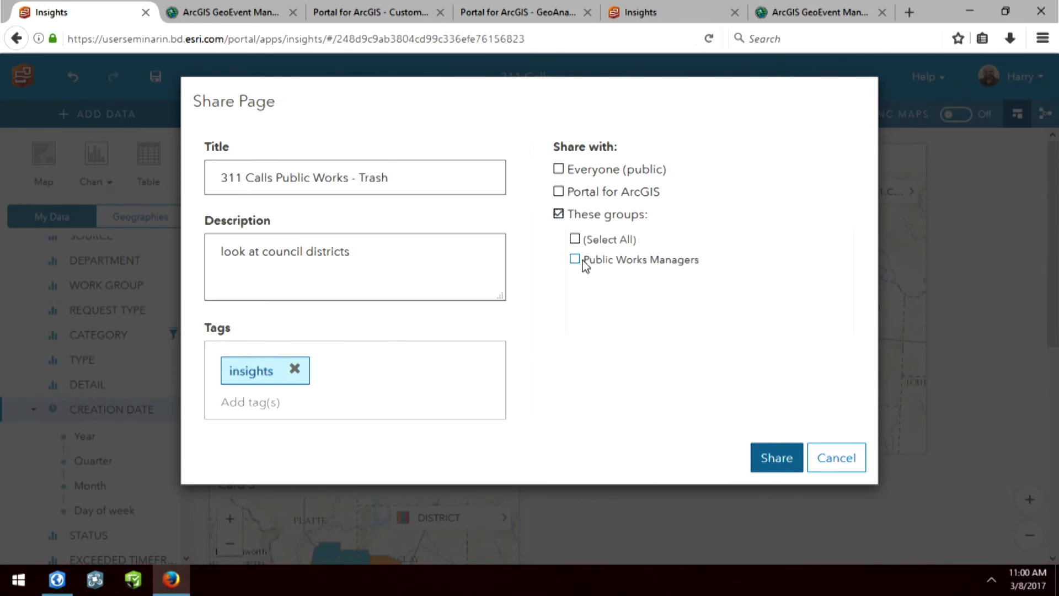
pyautogui.click(583, 261)
pyautogui.click(773, 458)
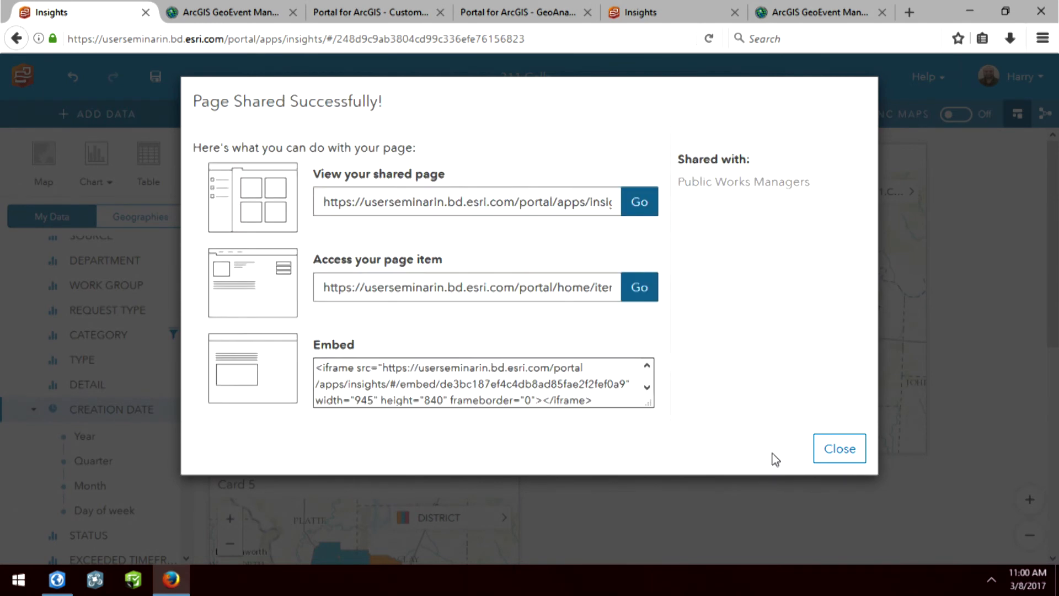
# - Open the shared 311 Calls Public Works - Trash page and look closer at the call count map
pyautogui.click(647, 213)
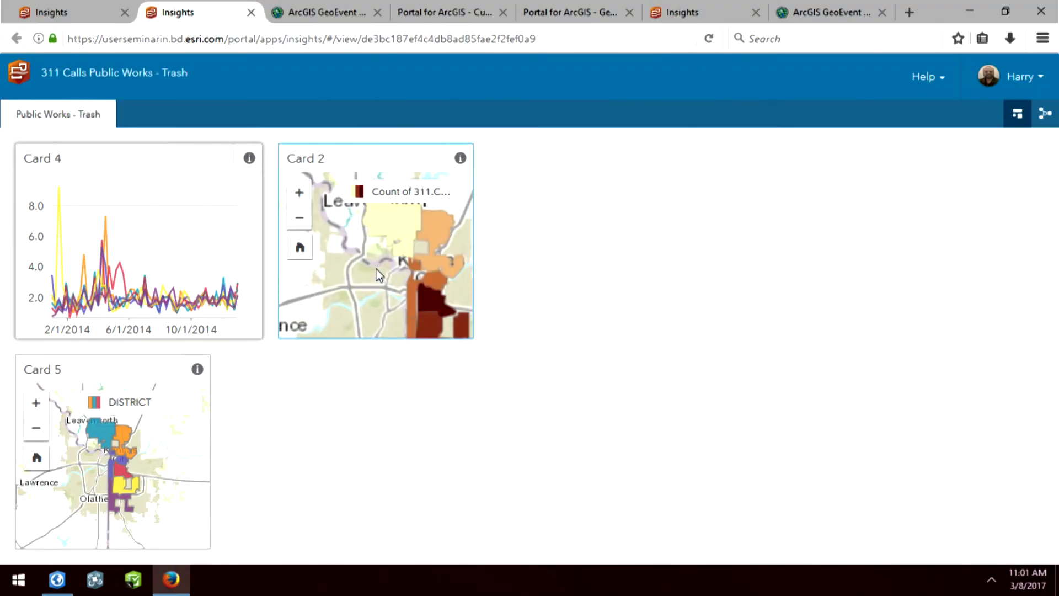
pyautogui.scroll(2, 387, 274)
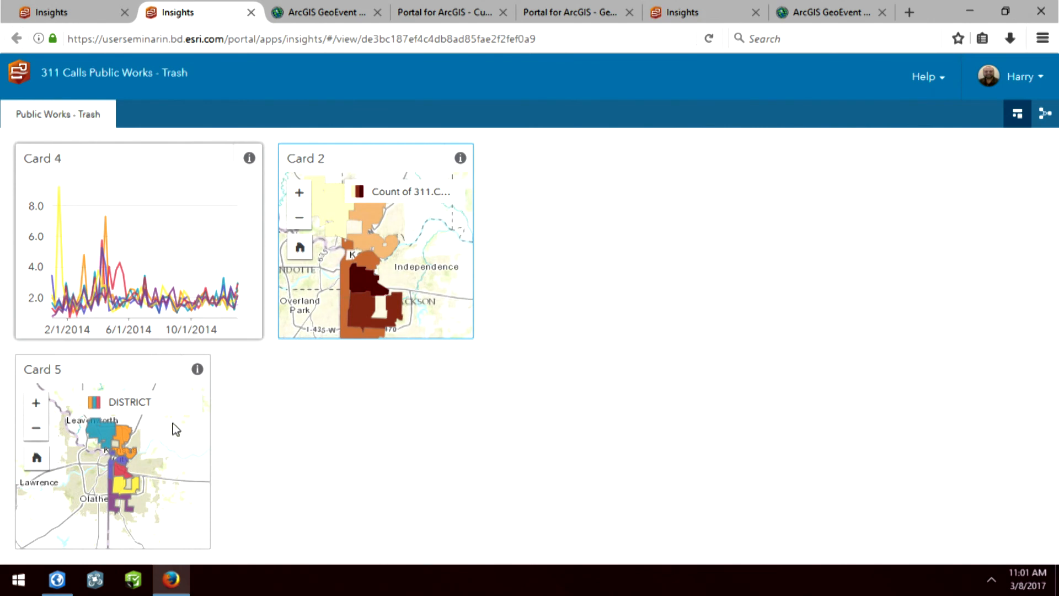